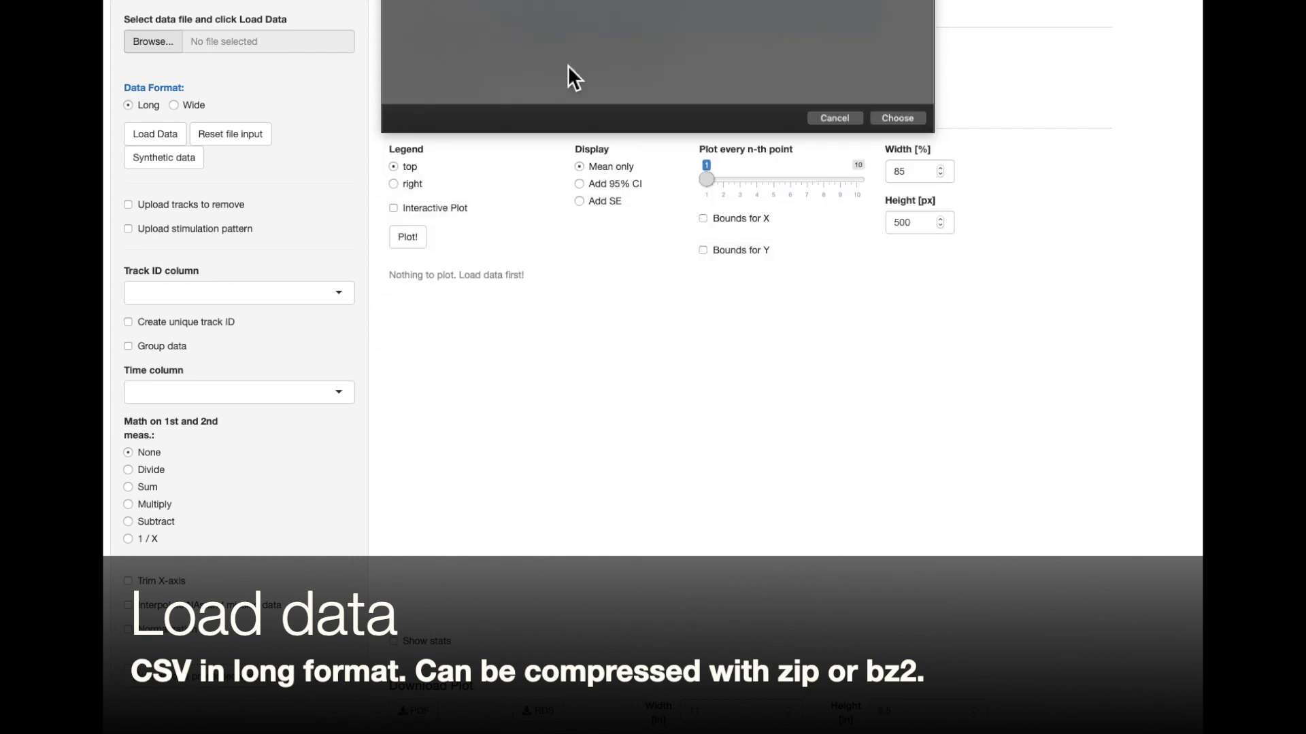
- Load the uploaded file mp3-20_FGF_ekar.csv.gz in long format and plot its average time series
{"action": "left_click", "coordinate": [185, 136]}
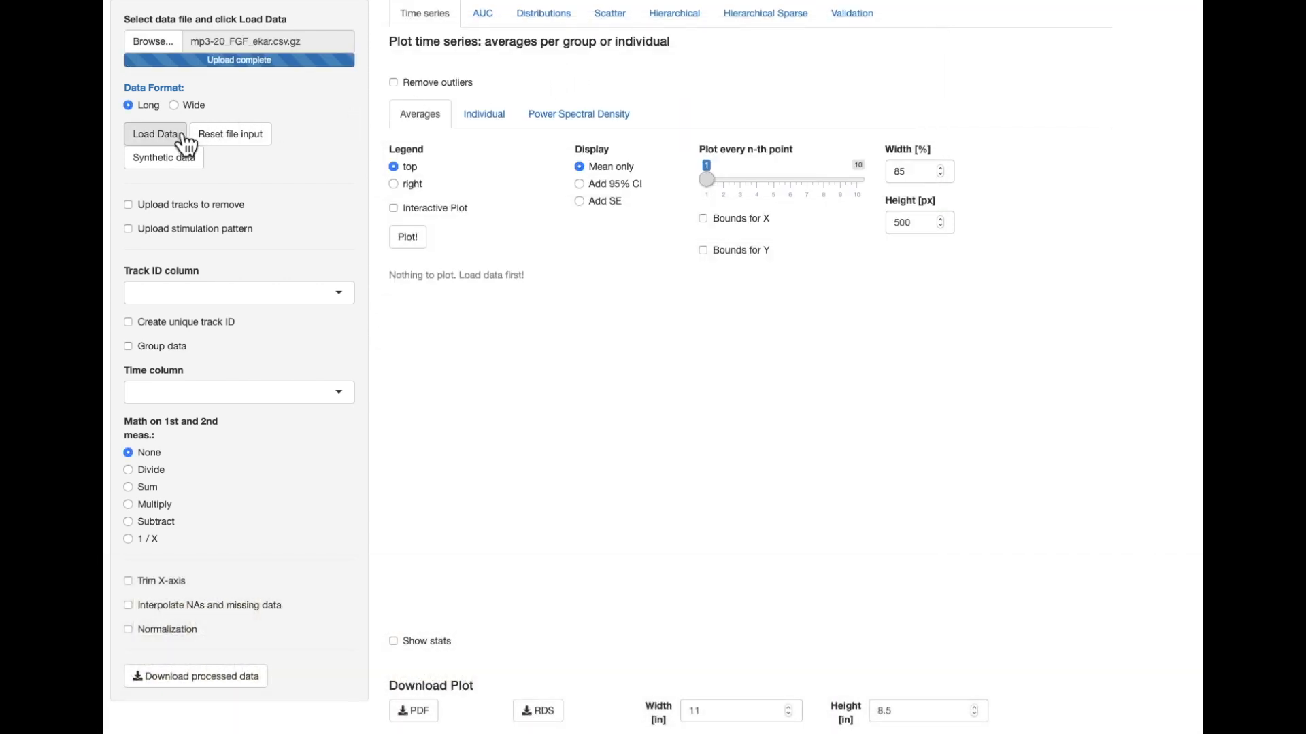
{"action": "left_click", "coordinate": [408, 237]}
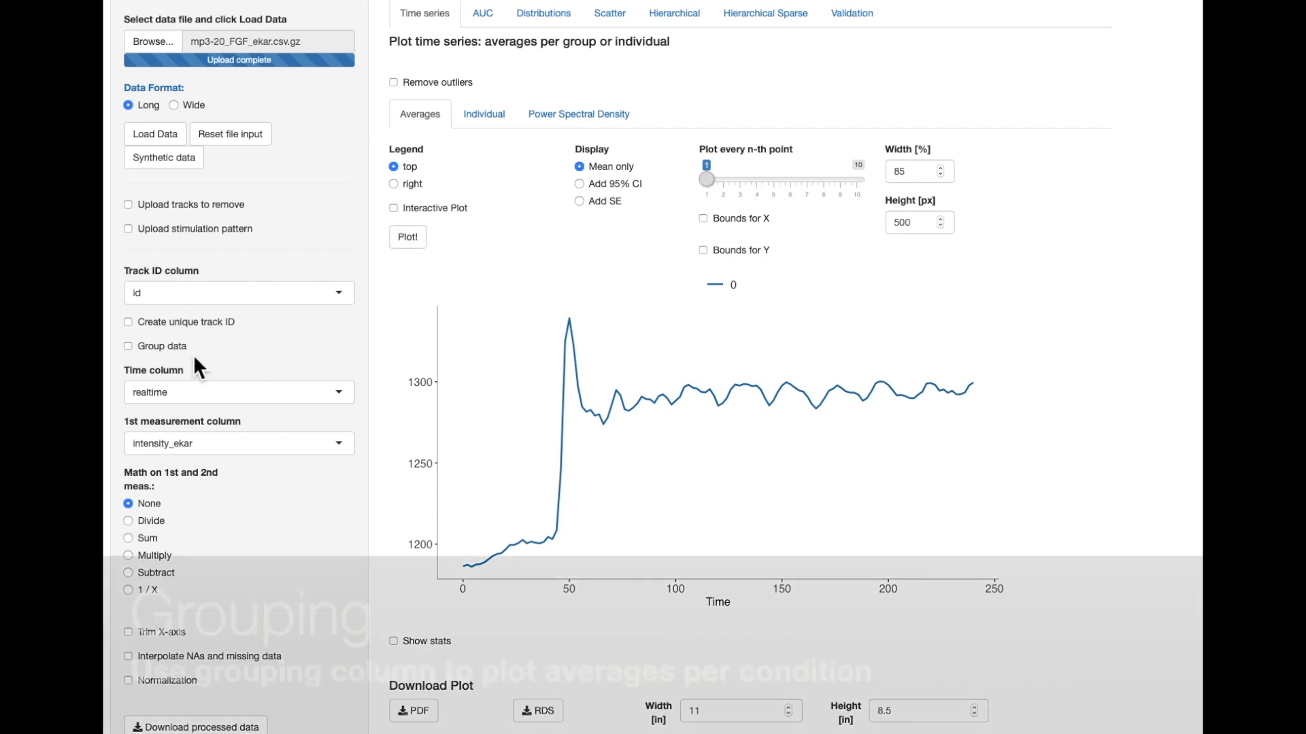
- Group the data by the group column and plot the averages per group with the 95% CI added
{"action": "left_click", "coordinate": [129, 347]}
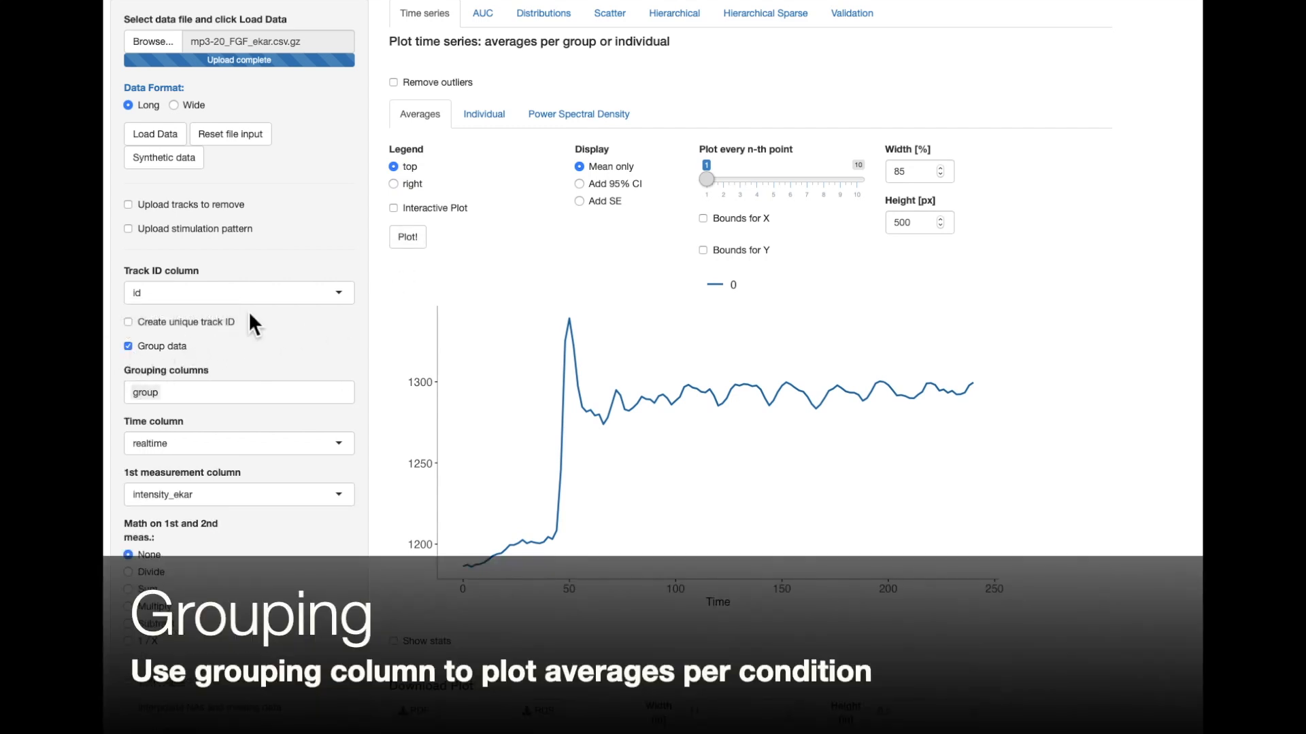
{"action": "left_click", "coordinate": [408, 246]}
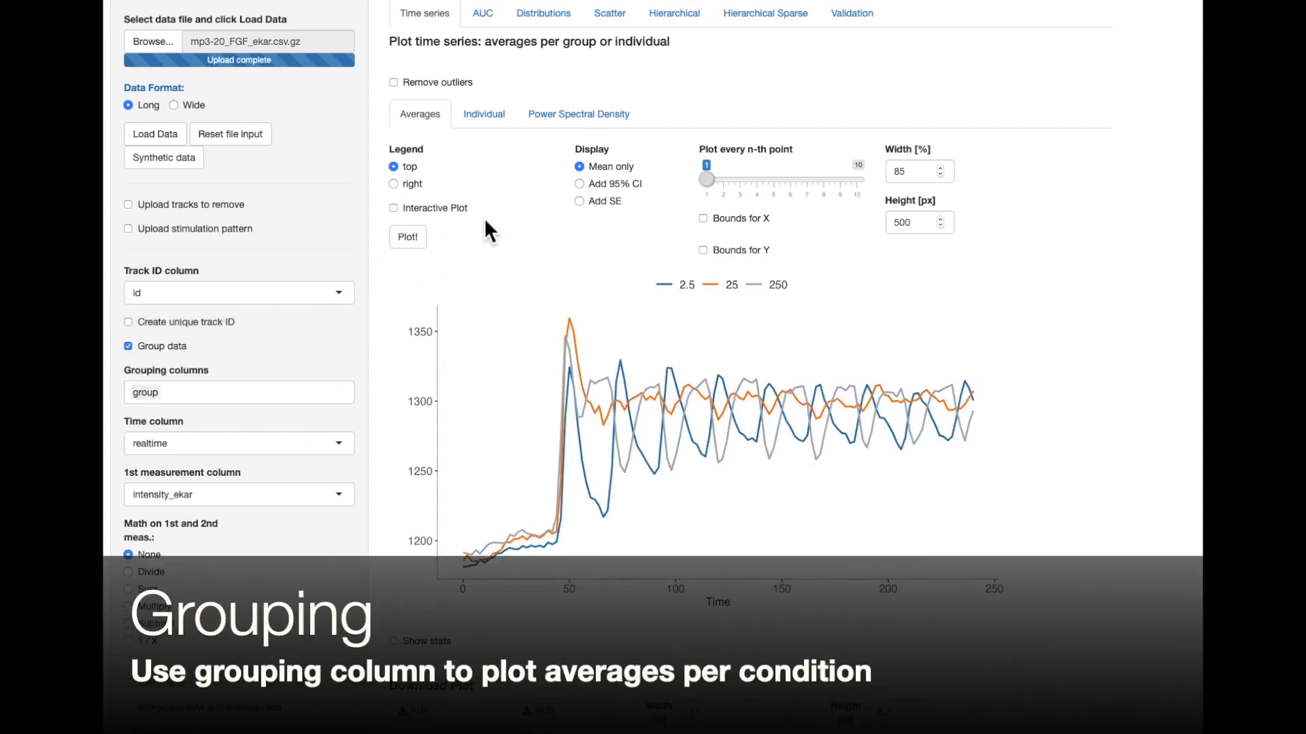
{"action": "left_click", "coordinate": [589, 185]}
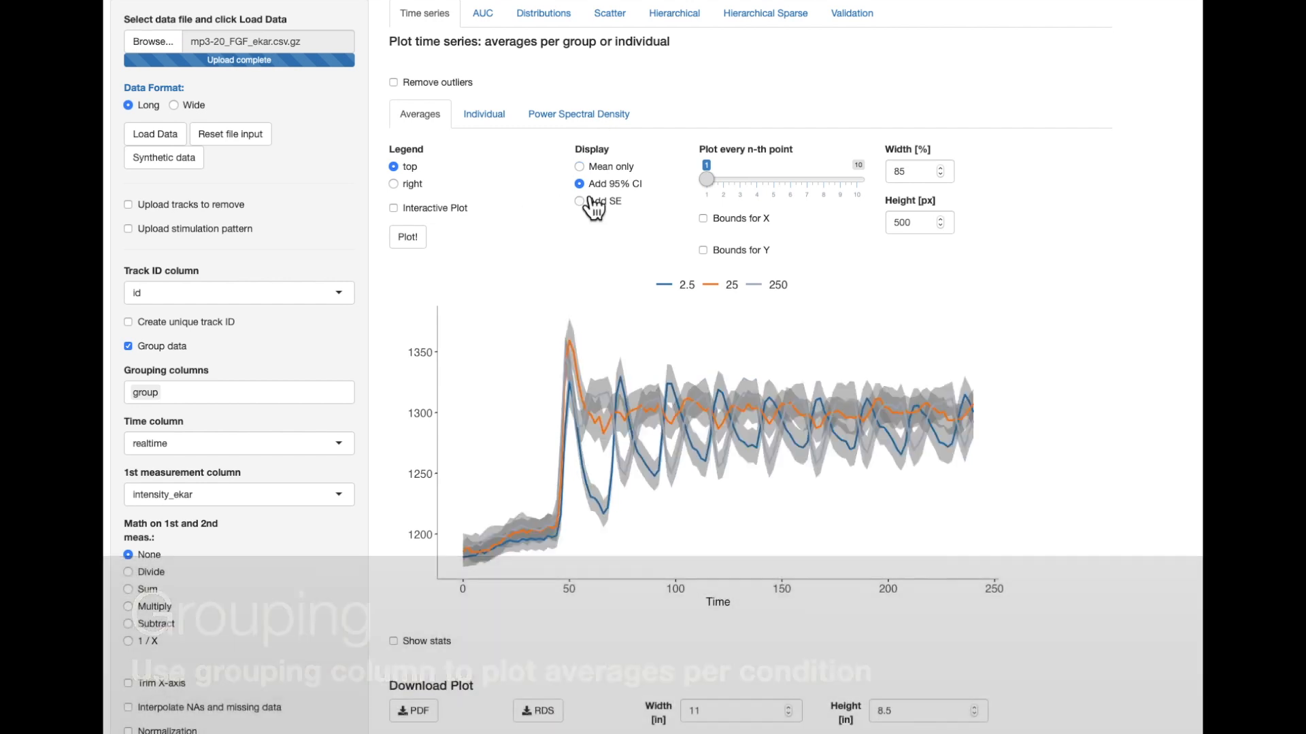
- Show the statistics of the averaged time series and review the track and measurement statistics per group
{"action": "left_click", "coordinate": [406, 639]}
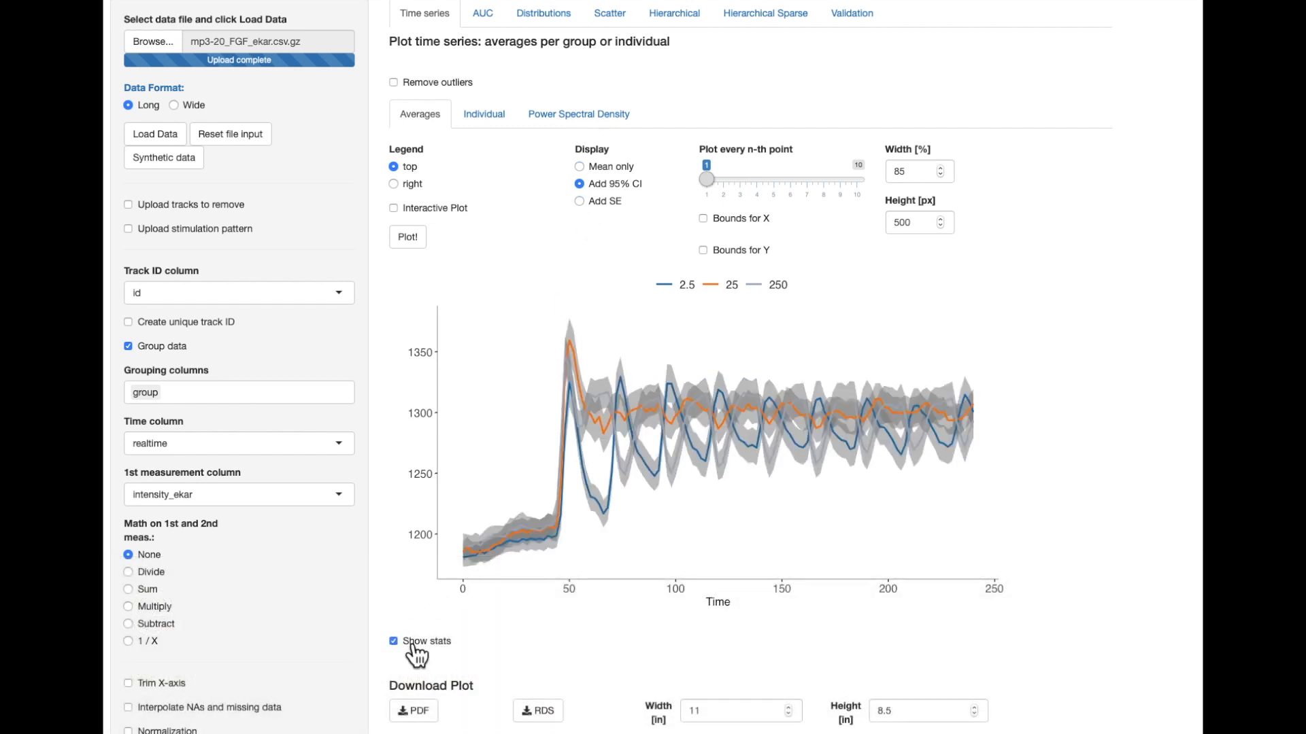
{"action": "scroll", "coordinate": [405, 640], "scroll_direction": "down", "scroll_amount": 4}
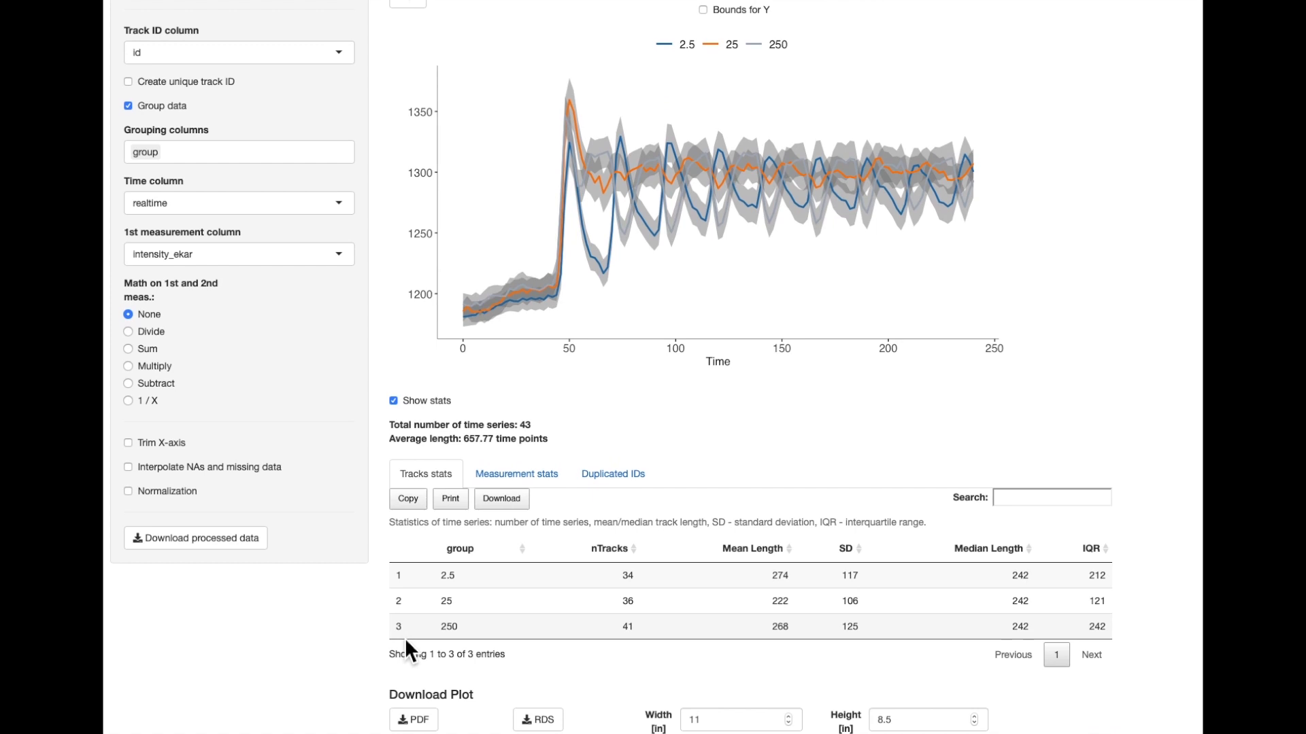
{"action": "left_click", "coordinate": [509, 475]}
{"action": "scroll", "coordinate": [506, 476], "scroll_direction": "down", "scroll_amount": 3}
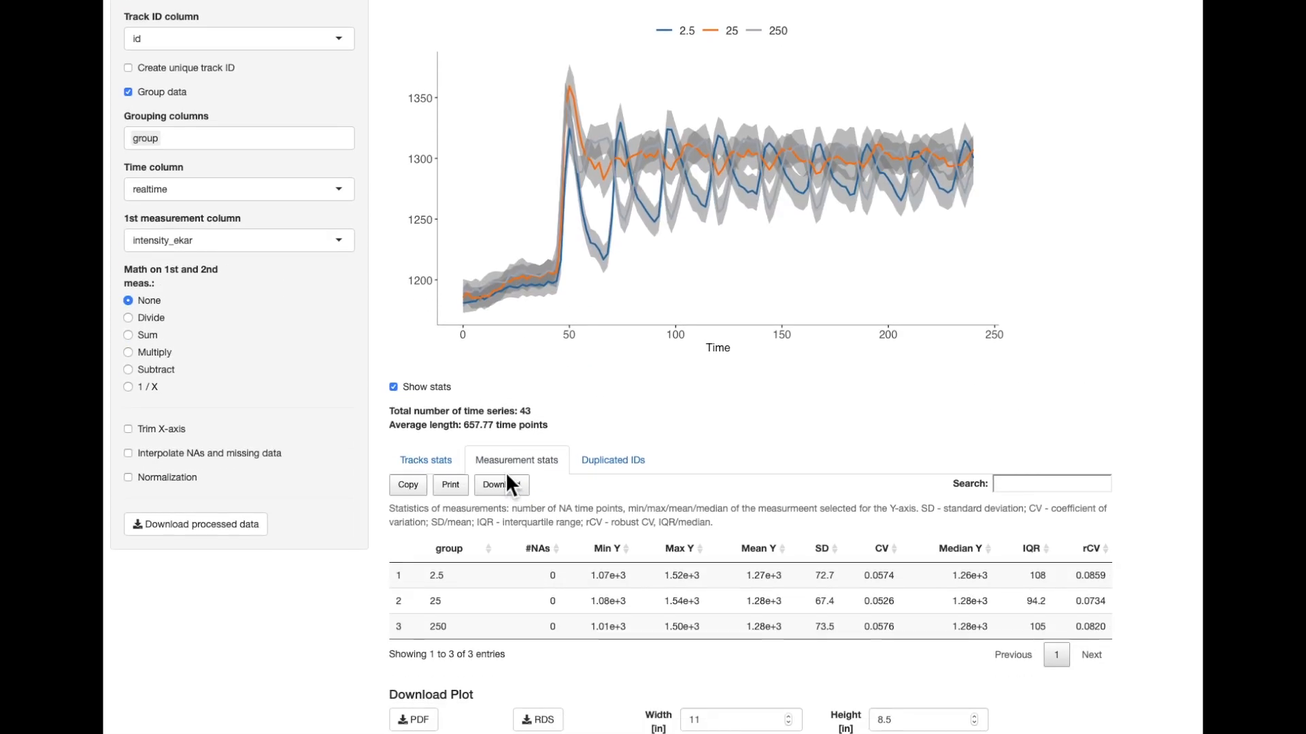
{"action": "scroll", "coordinate": [507, 476], "scroll_direction": "up", "scroll_amount": 4}
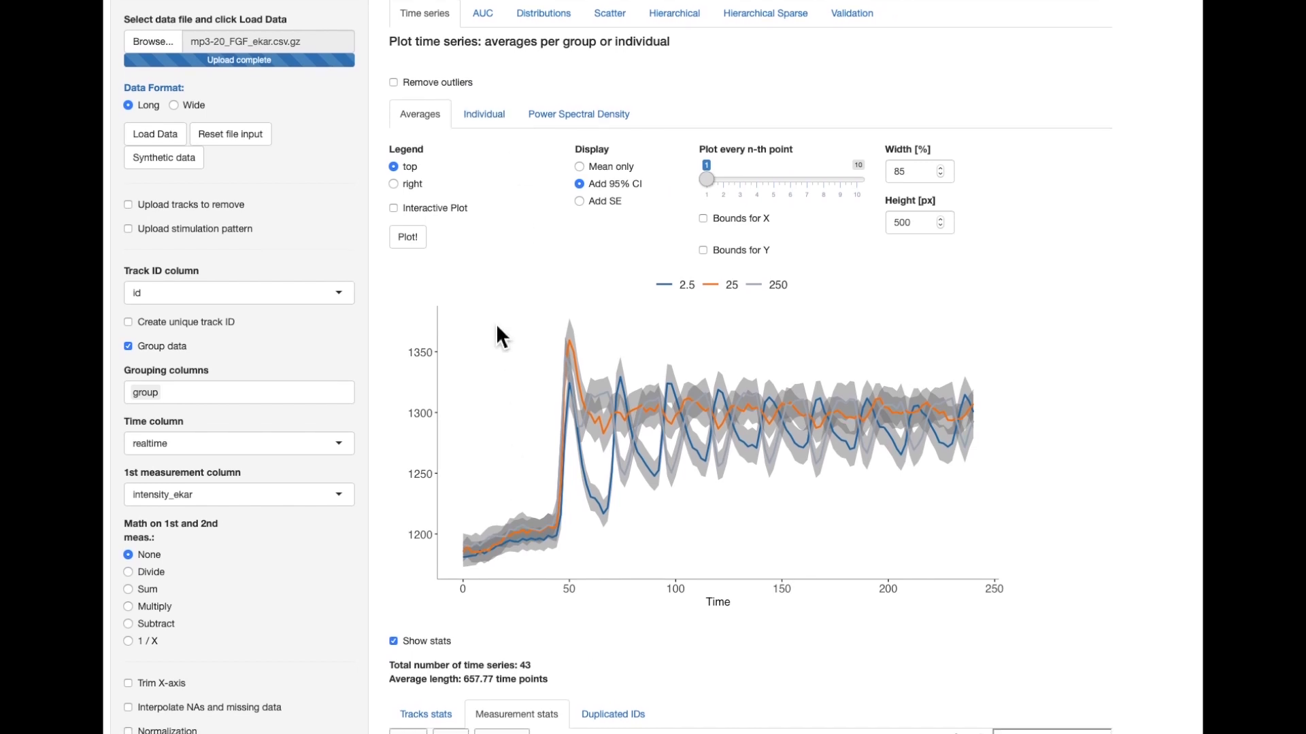
- Plot the individual time series as an interactive plot, with unique track IDs created by prepending fov
{"action": "left_click", "coordinate": [503, 120]}
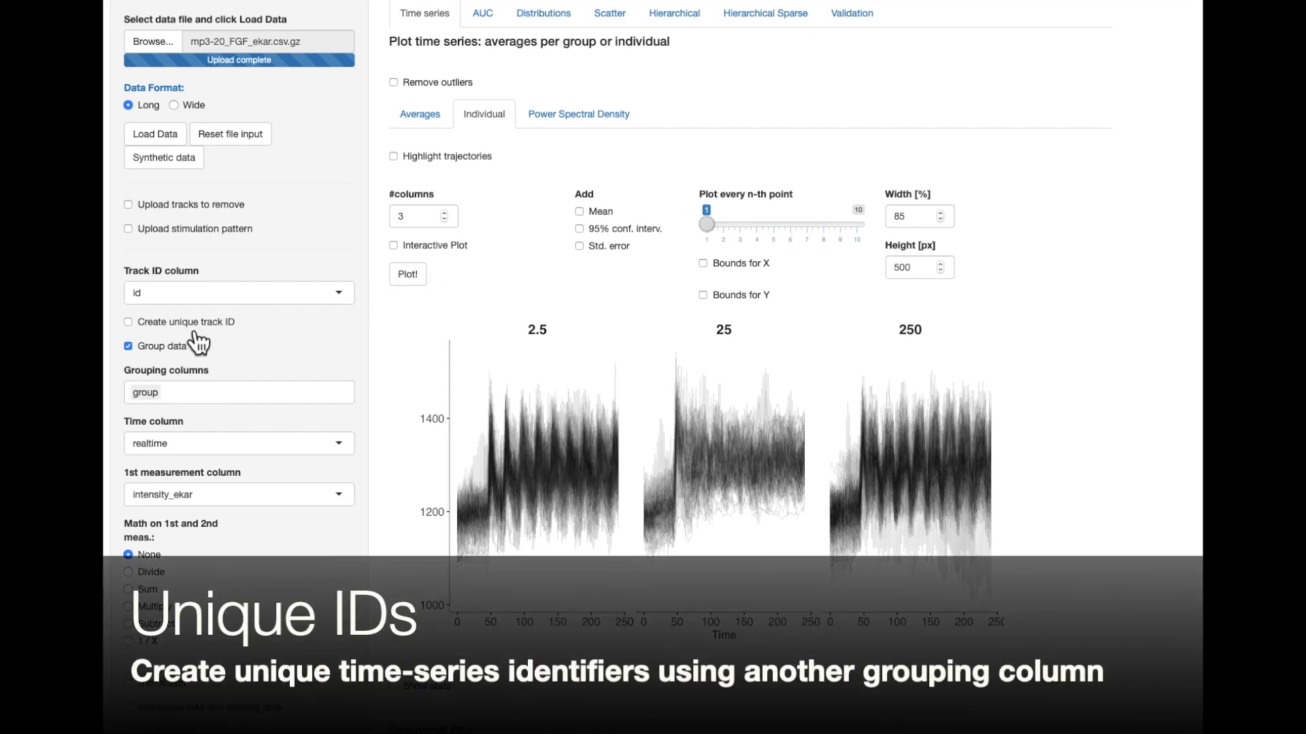
{"action": "left_click", "coordinate": [146, 325]}
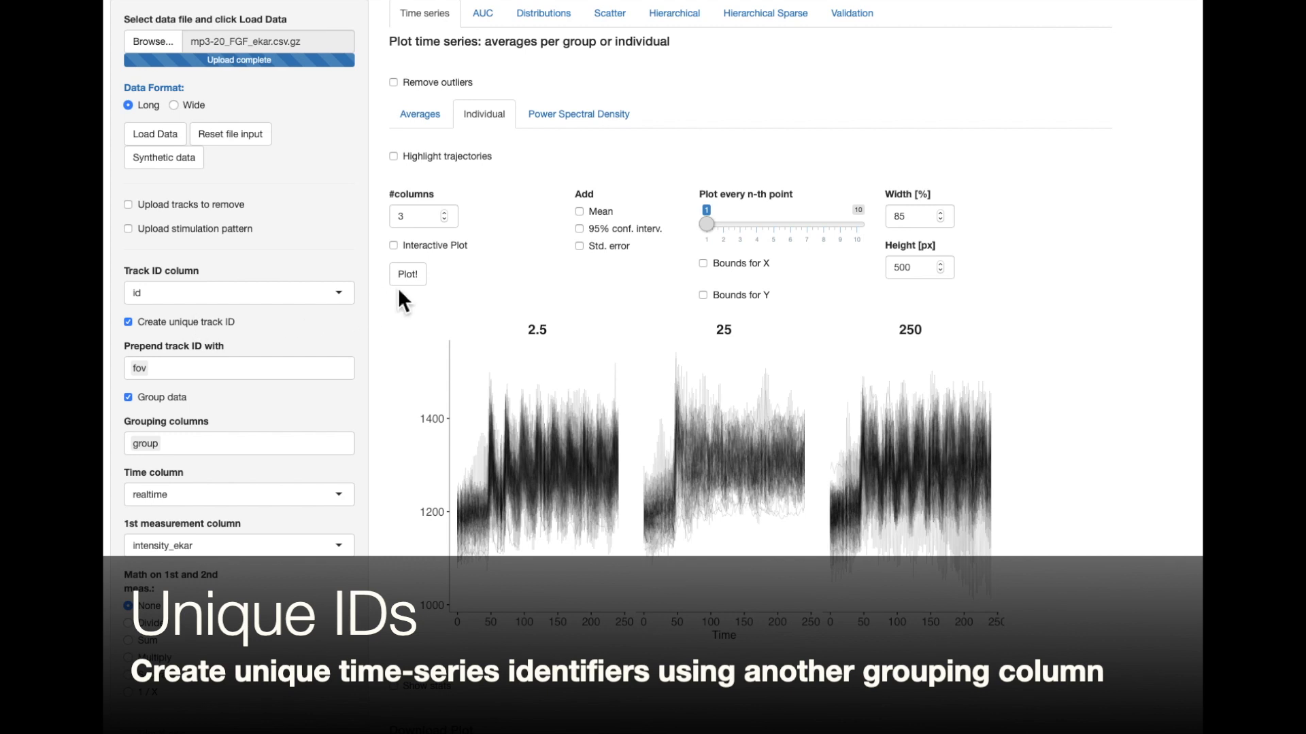
{"action": "left_click", "coordinate": [415, 289]}
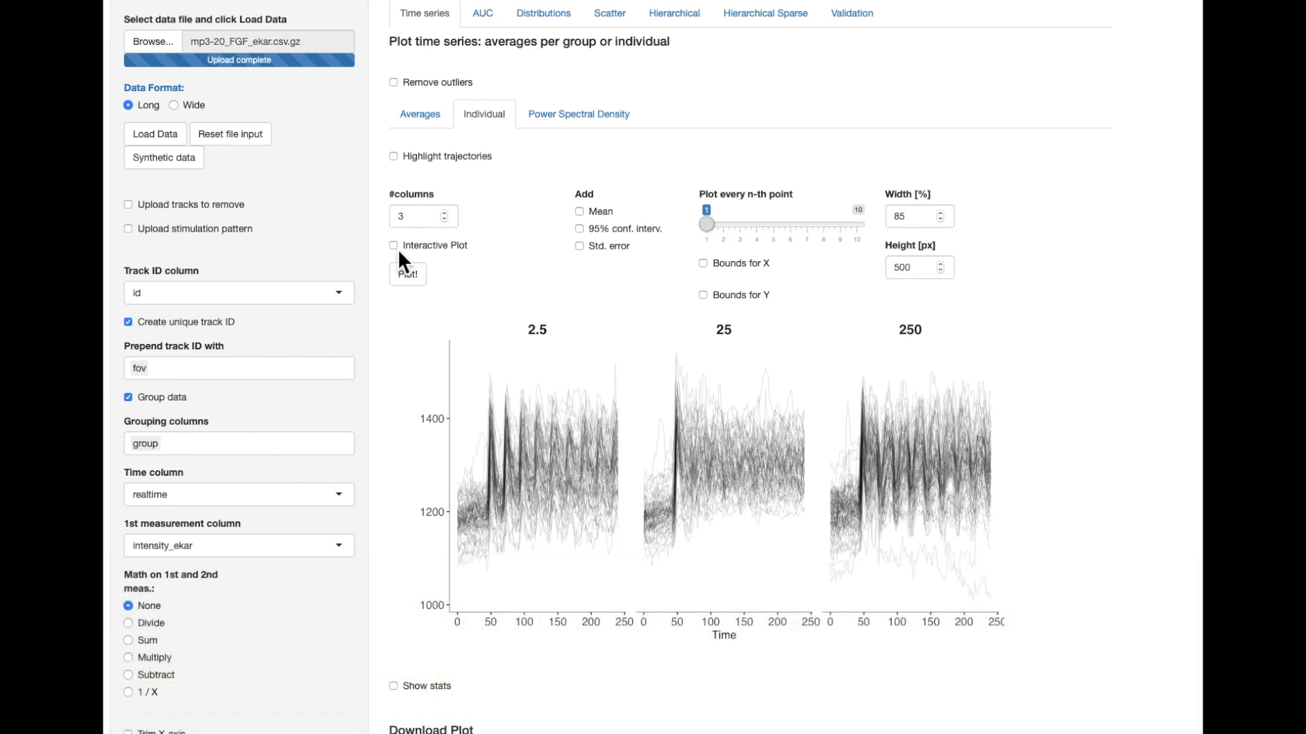
{"action": "left_click", "coordinate": [398, 249]}
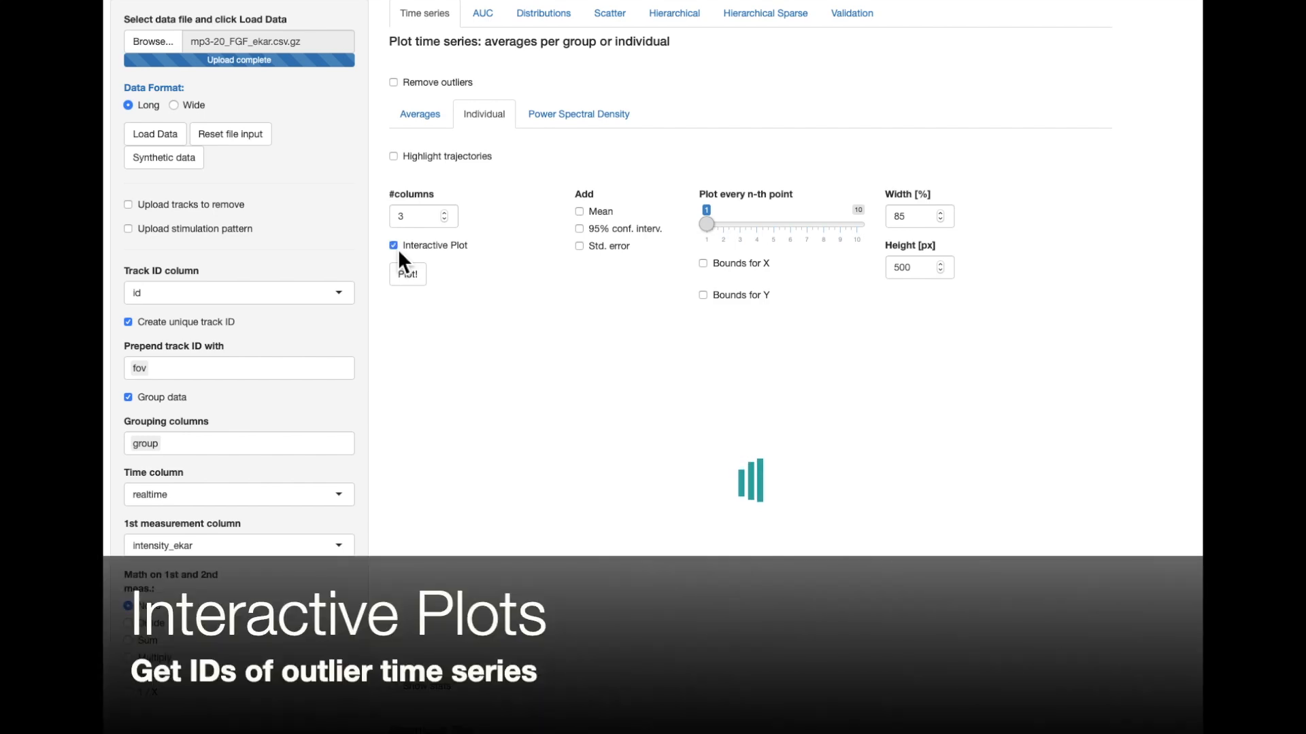
{"action": "mouse_move", "coordinate": [961, 603]}
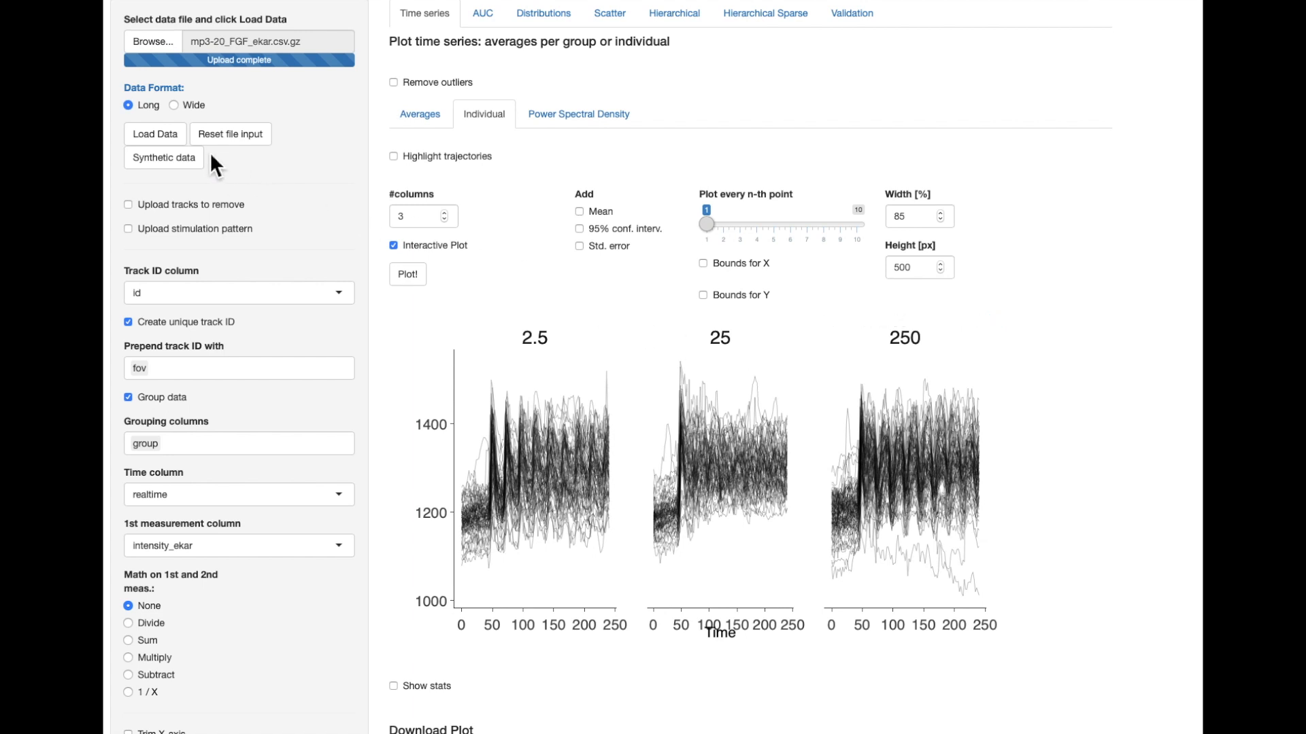
- Preview and upload mp3-20_FGF_badTraj.csv as the list of tracks to remove, and replot the individual time series without them
{"action": "left_click", "coordinate": [182, 212]}
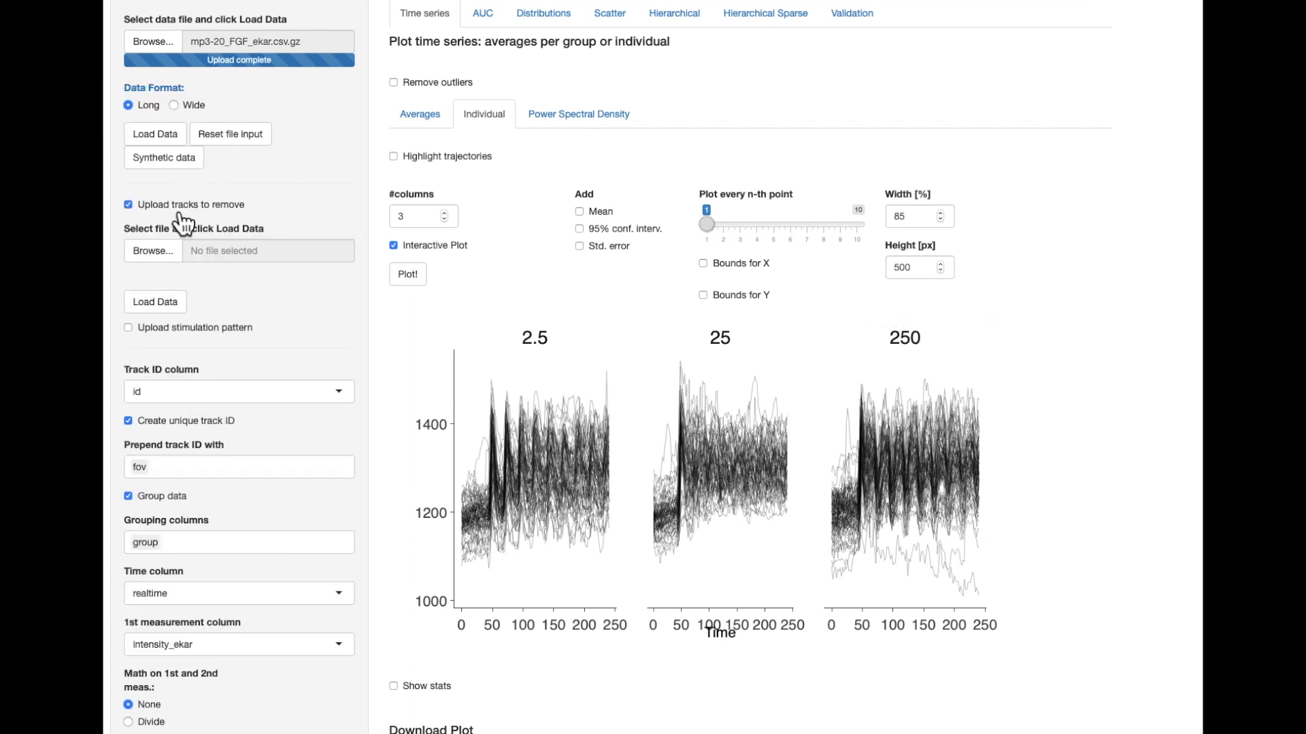
{"action": "left_click", "coordinate": [165, 253]}
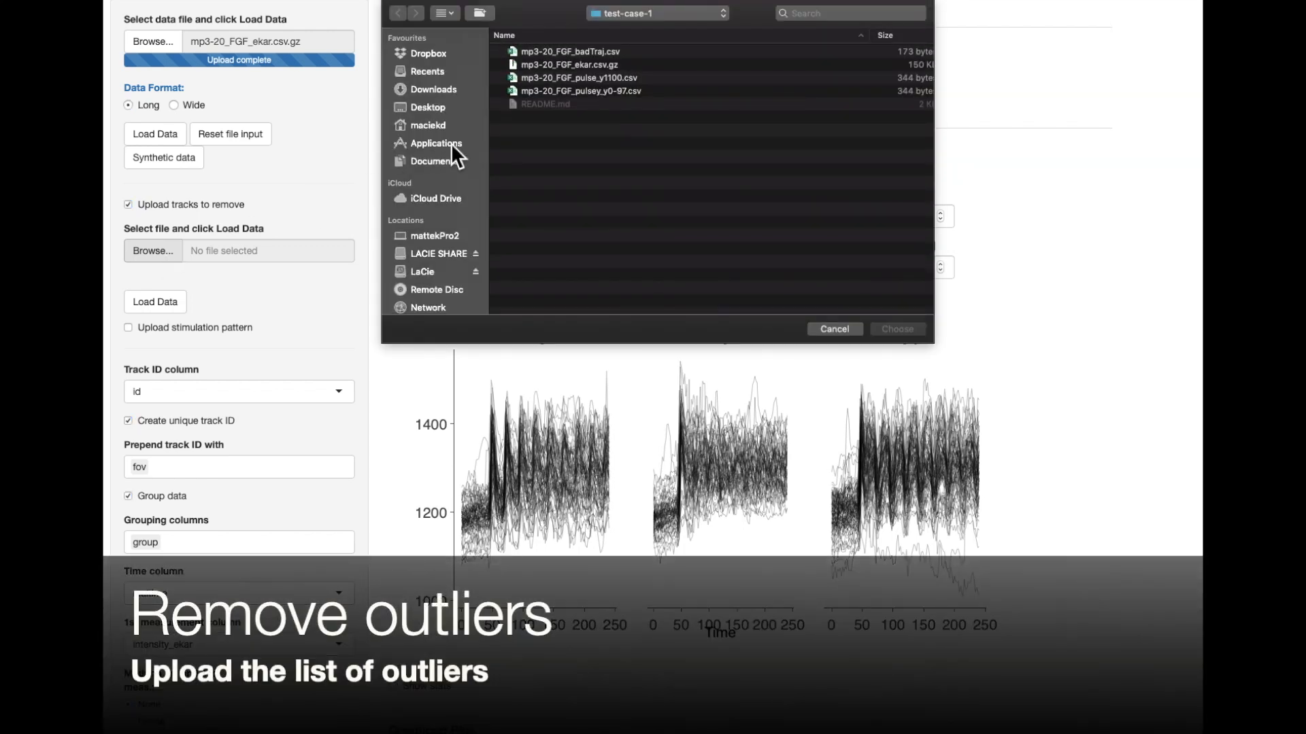
{"action": "left_click", "coordinate": [563, 57]}
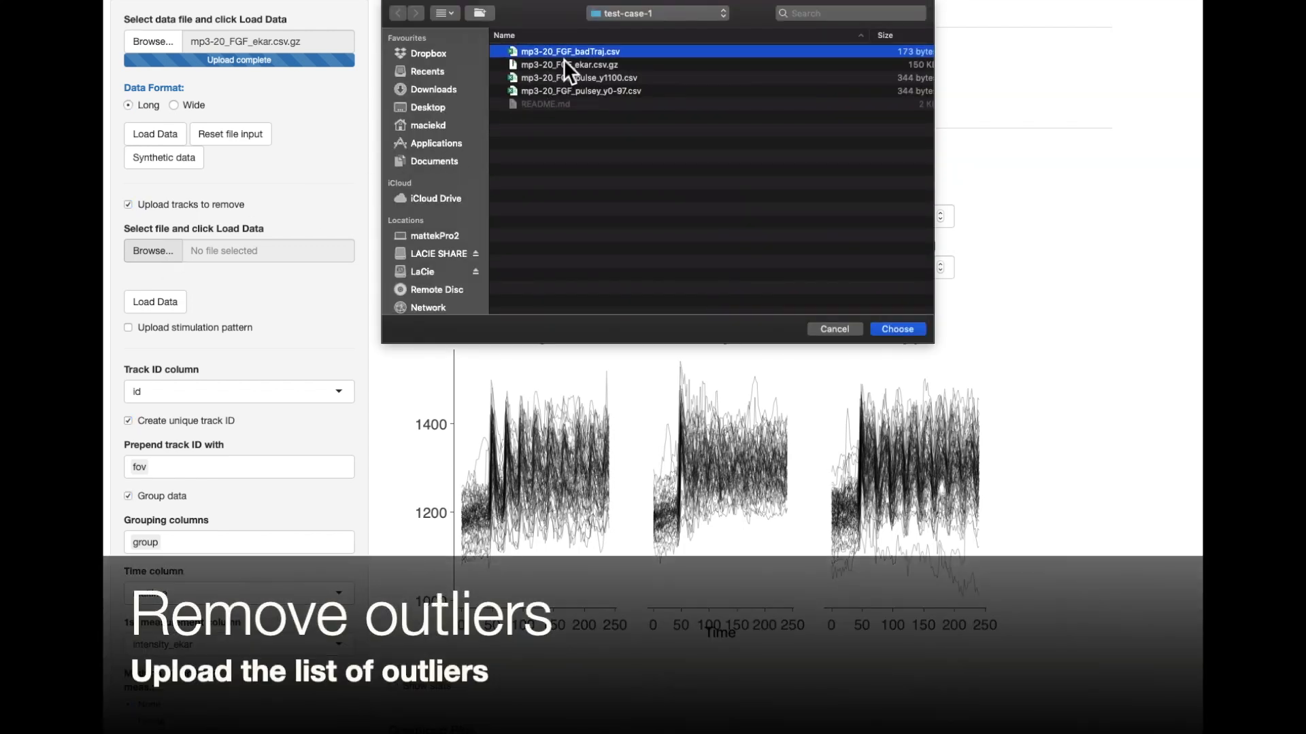
{"action": "key", "text": "space"}
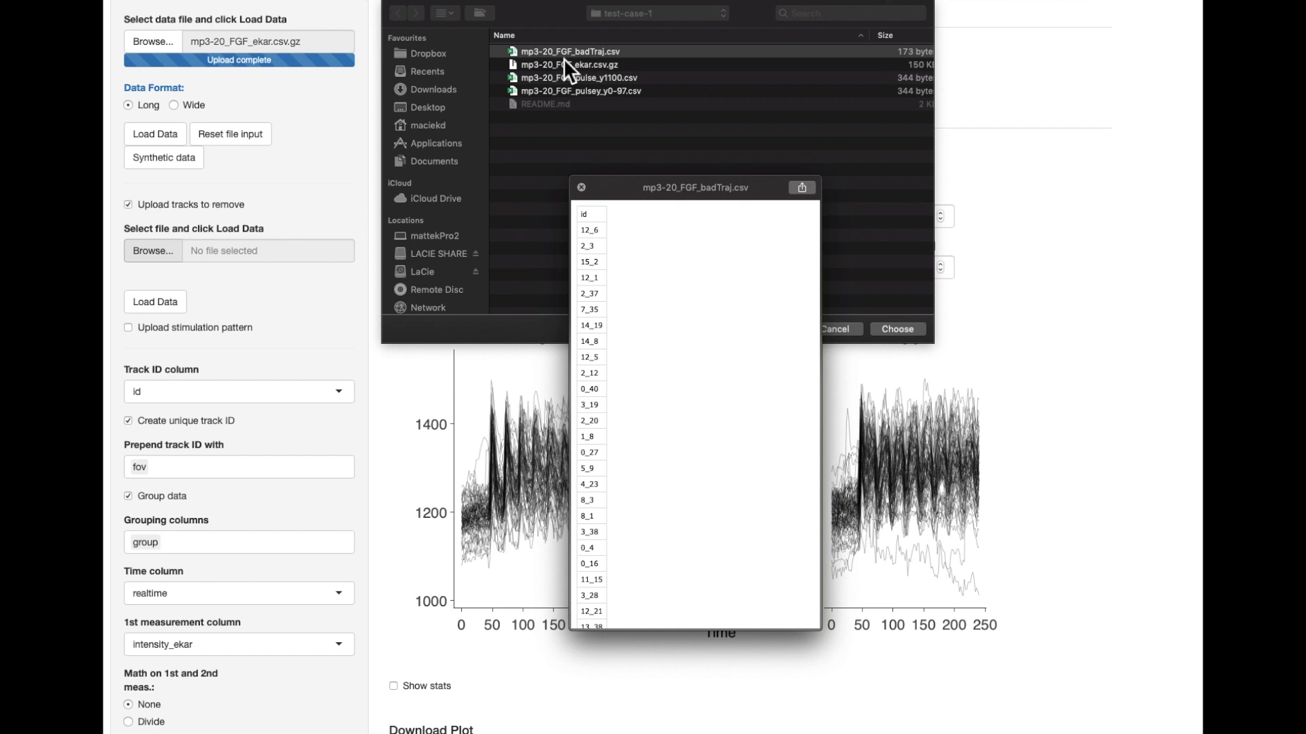
{"action": "key", "text": "space"}
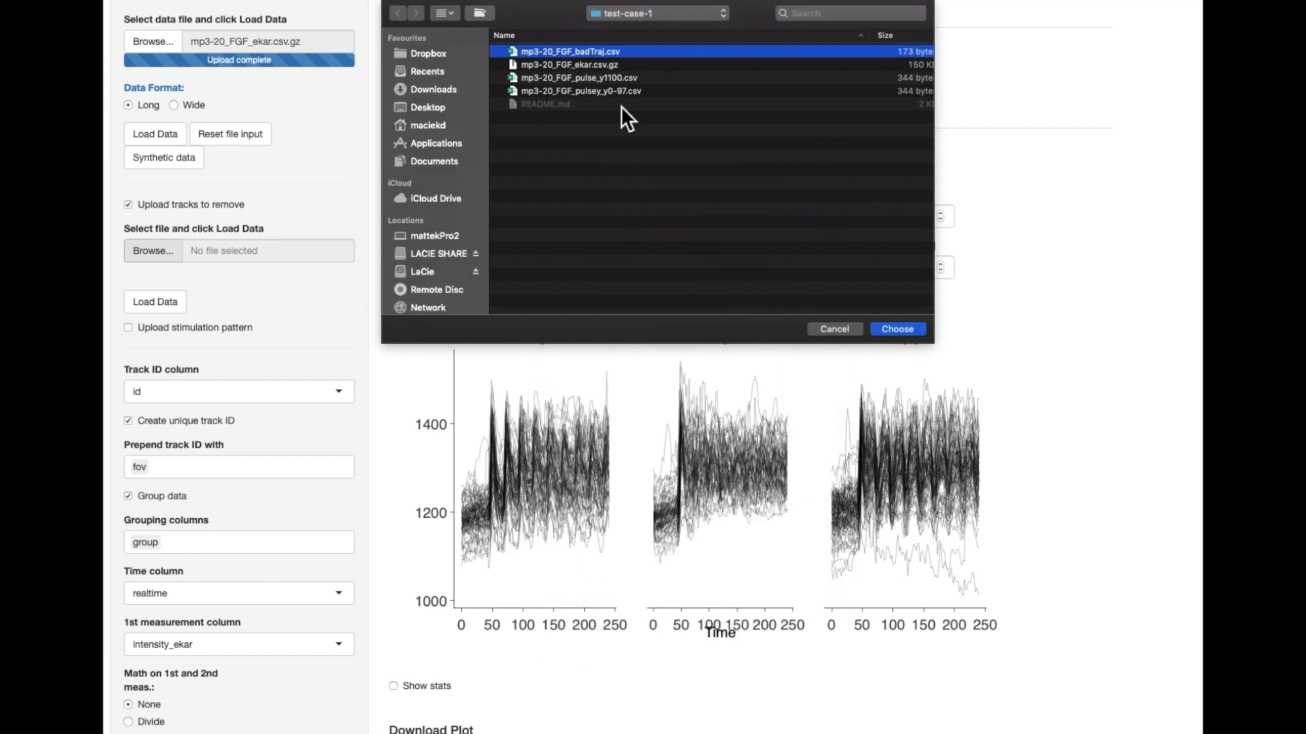
{"action": "key", "text": "Return"}
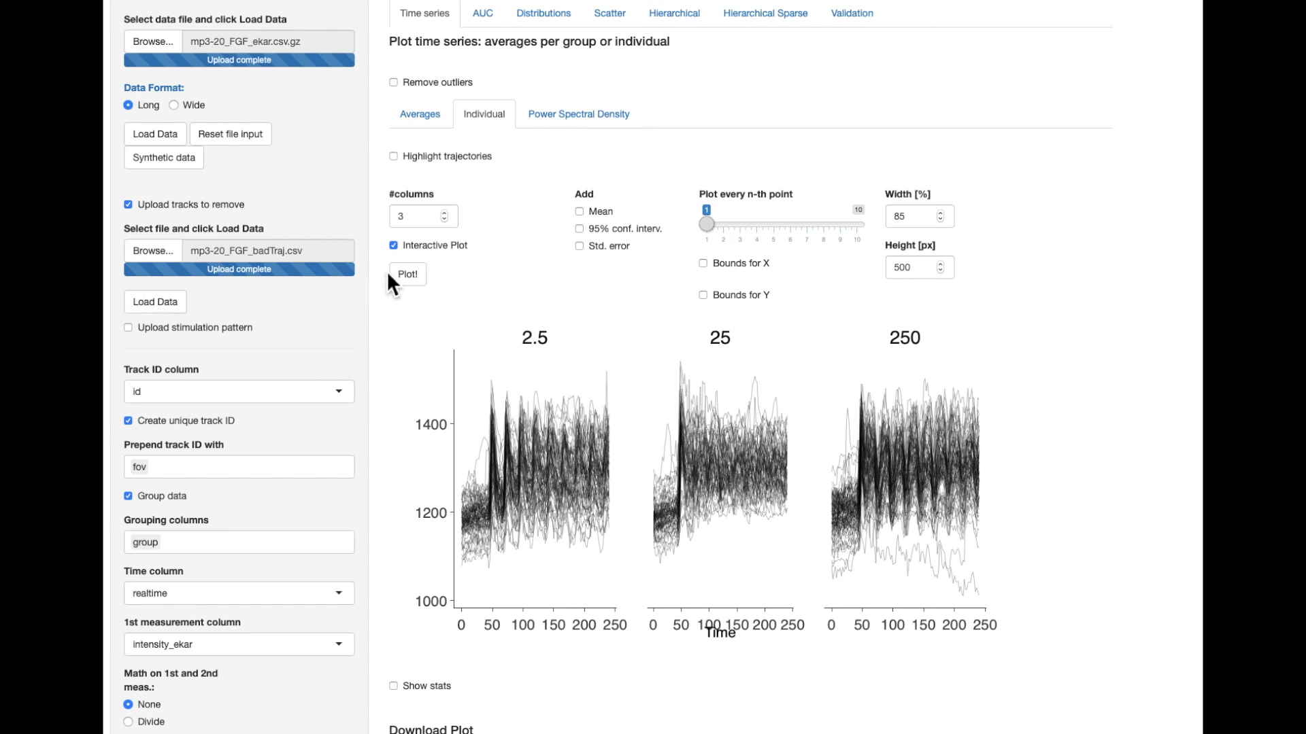
{"action": "left_click", "coordinate": [415, 280]}
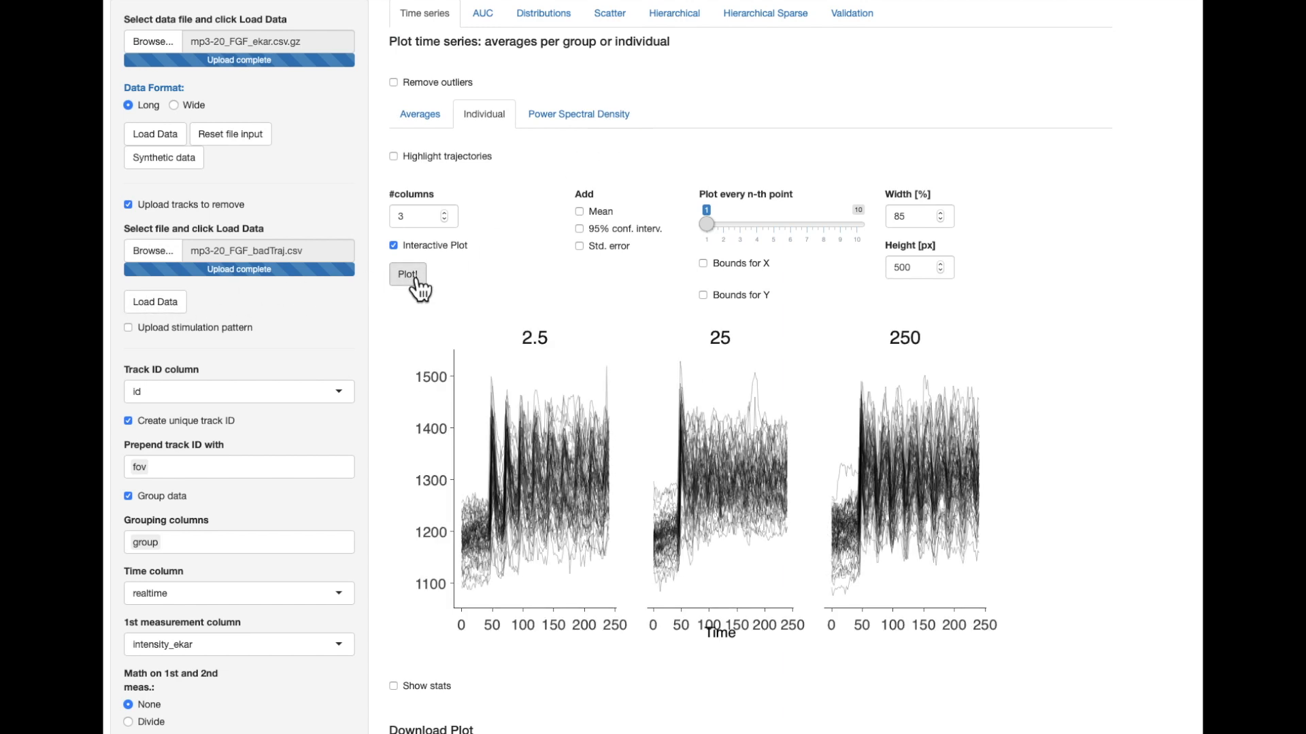
- Trim the X-axis to the time range 36 to 240 and replot the individual time series
{"action": "scroll", "coordinate": [416, 285], "scroll_direction": "down", "scroll_amount": 5}
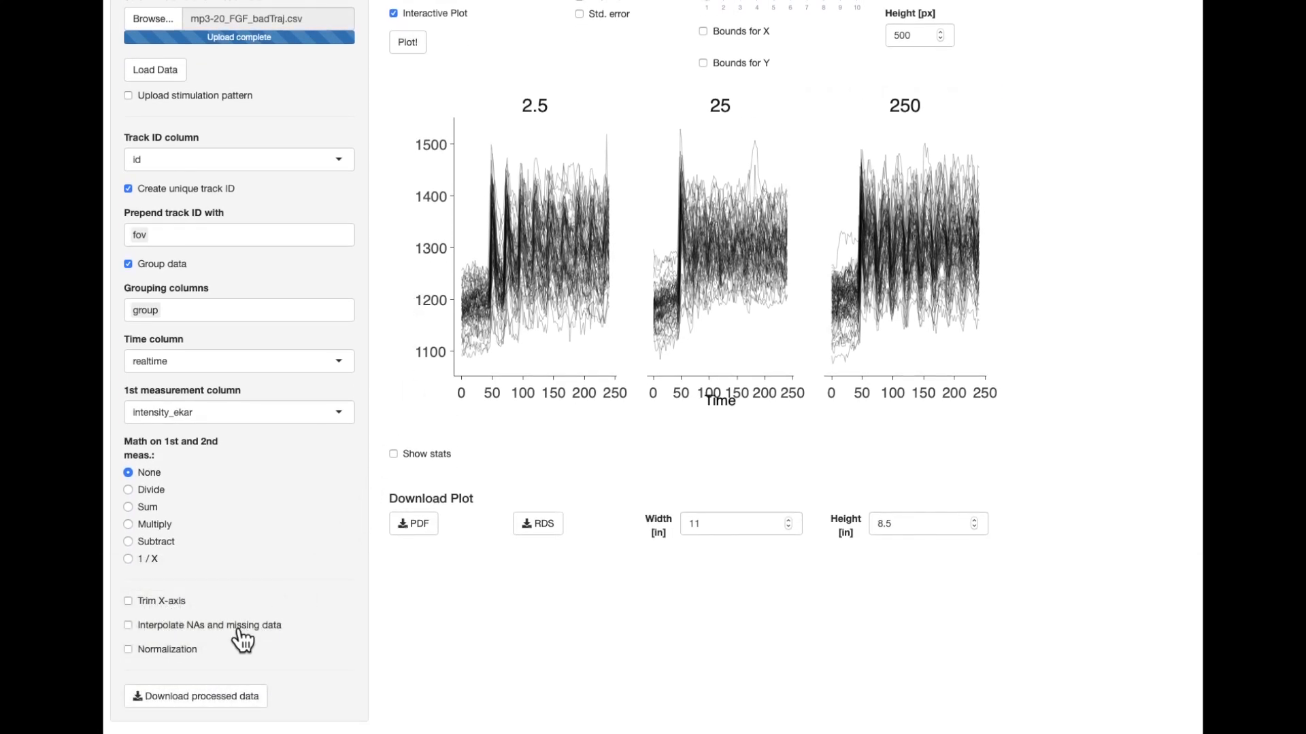
{"action": "left_click", "coordinate": [187, 606]}
{"action": "left_click_drag", "start_coordinate": [142, 655], "coordinate": [182, 663]}
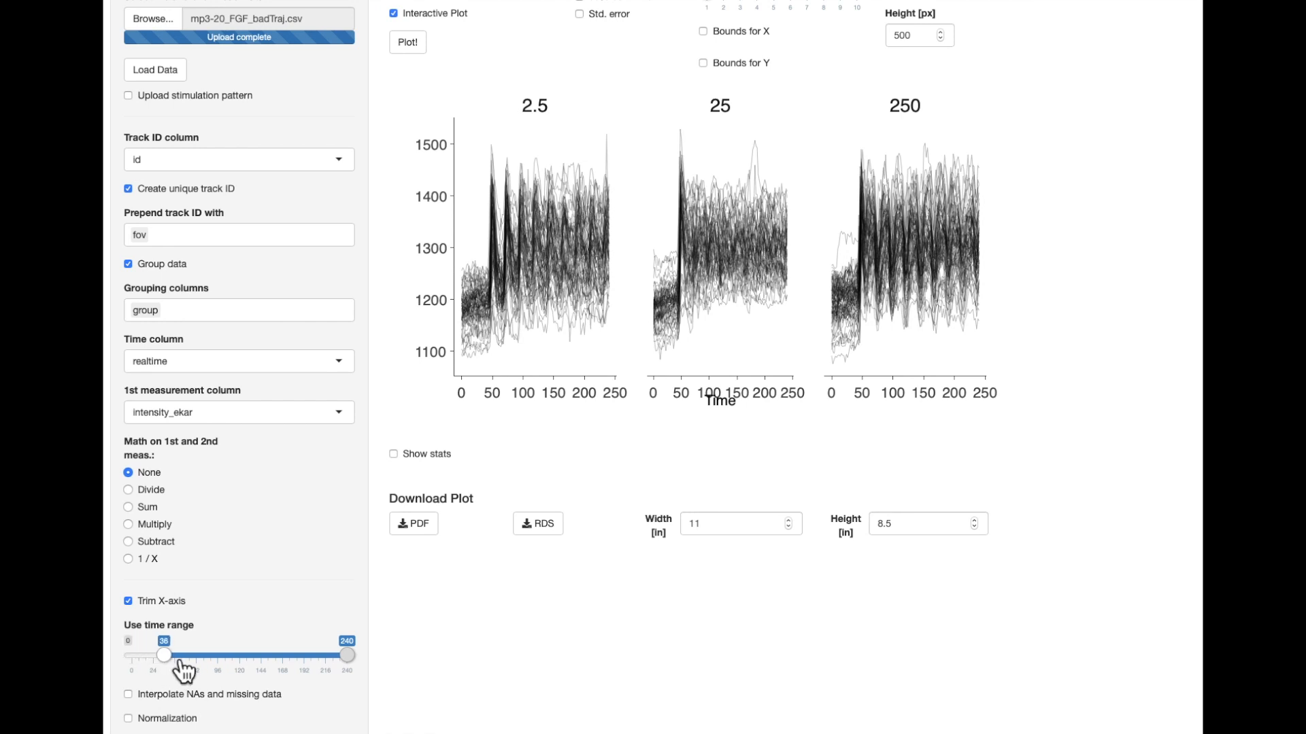
{"action": "left_click", "coordinate": [416, 46]}
{"action": "scroll", "coordinate": [430, 109], "scroll_direction": "up", "scroll_amount": 5}
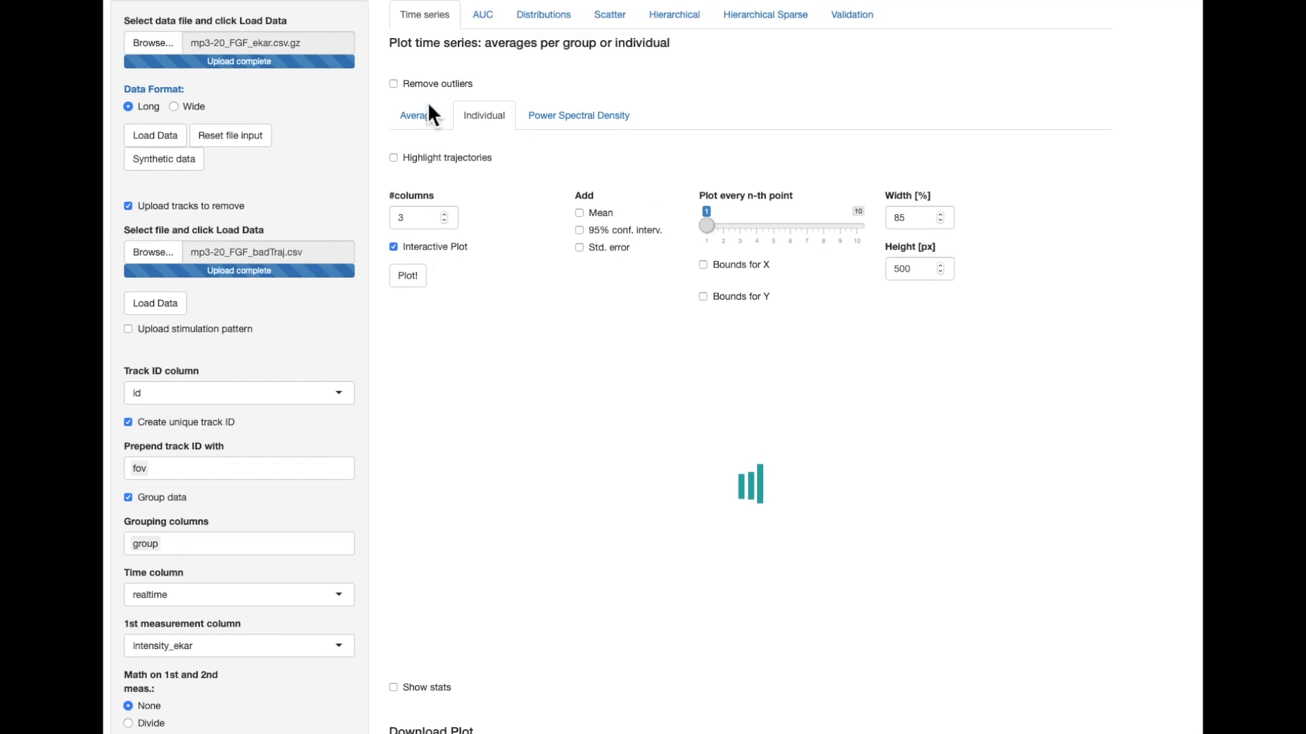
{"action": "left_click", "coordinate": [476, 120]}
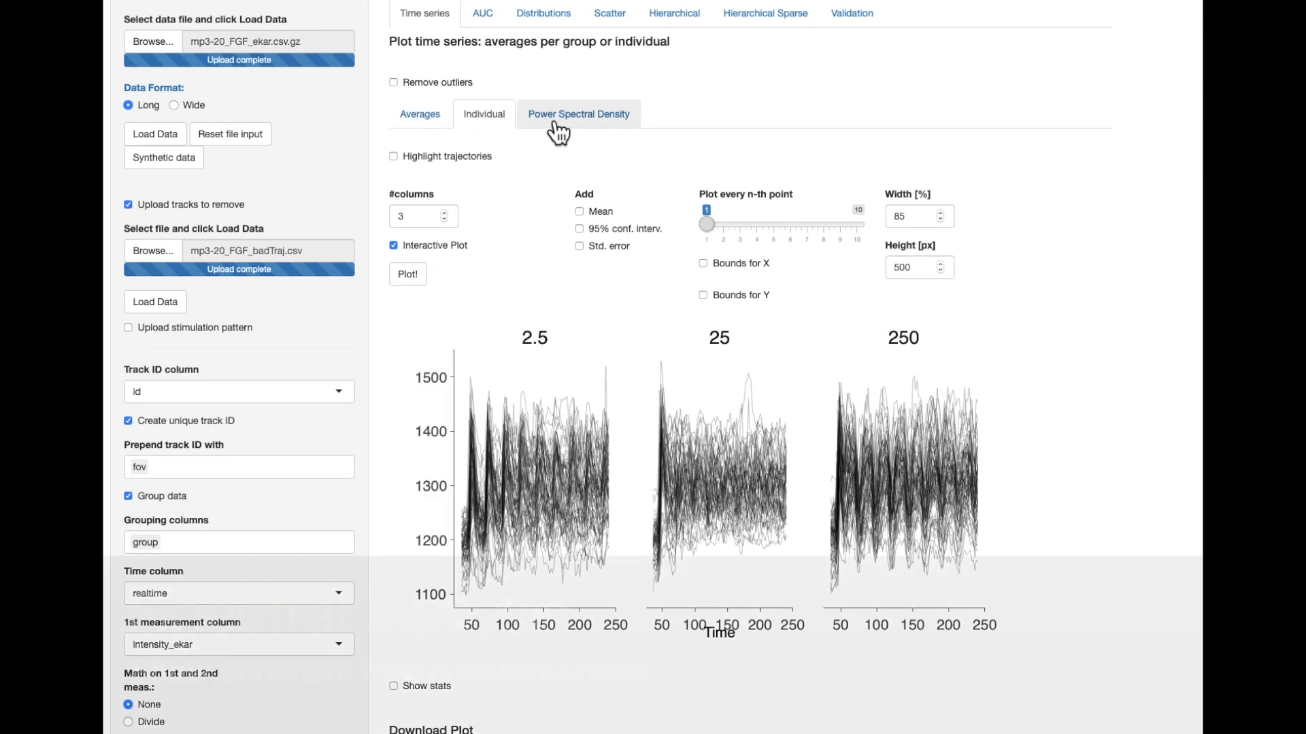
- Plot the power spectral density interactively with 2 time units between points and a 1/x transformation of X
{"action": "left_click", "coordinate": [545, 116]}
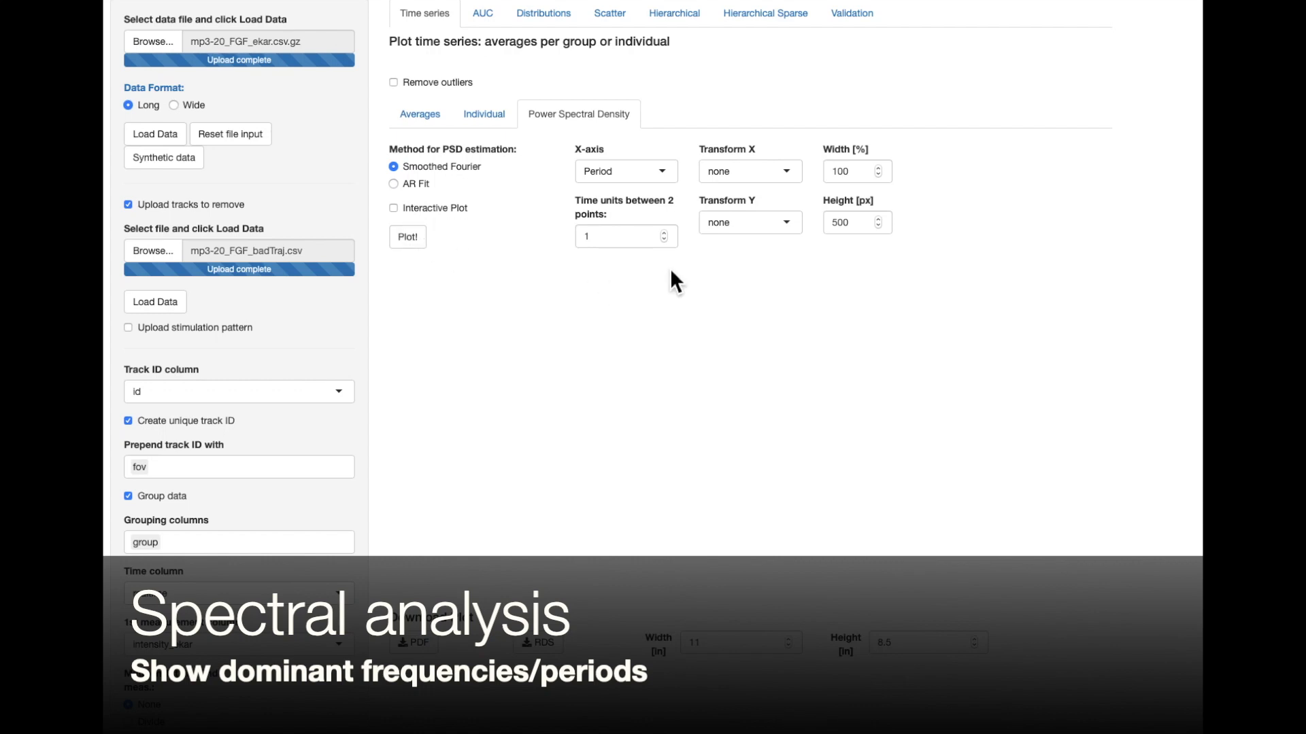
{"action": "left_click", "coordinate": [667, 234]}
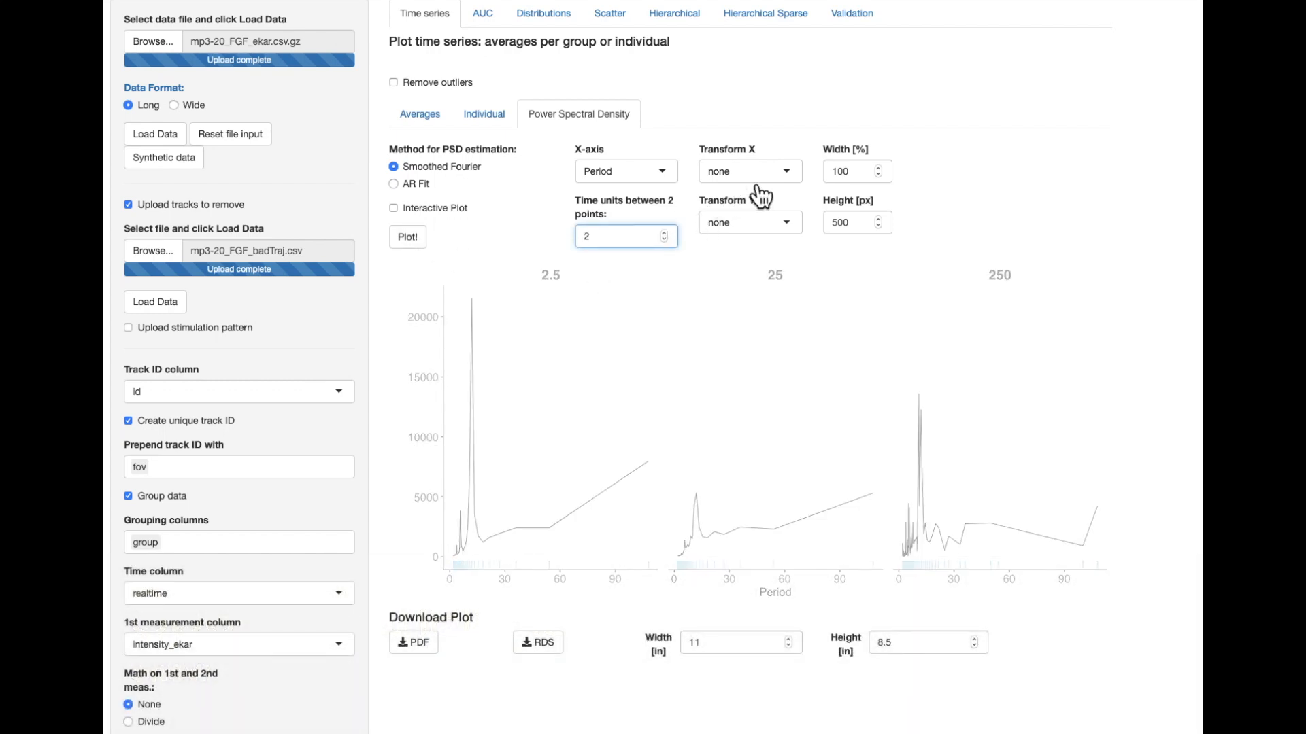
{"action": "left_click", "coordinate": [757, 180]}
{"action": "left_click", "coordinate": [752, 213]}
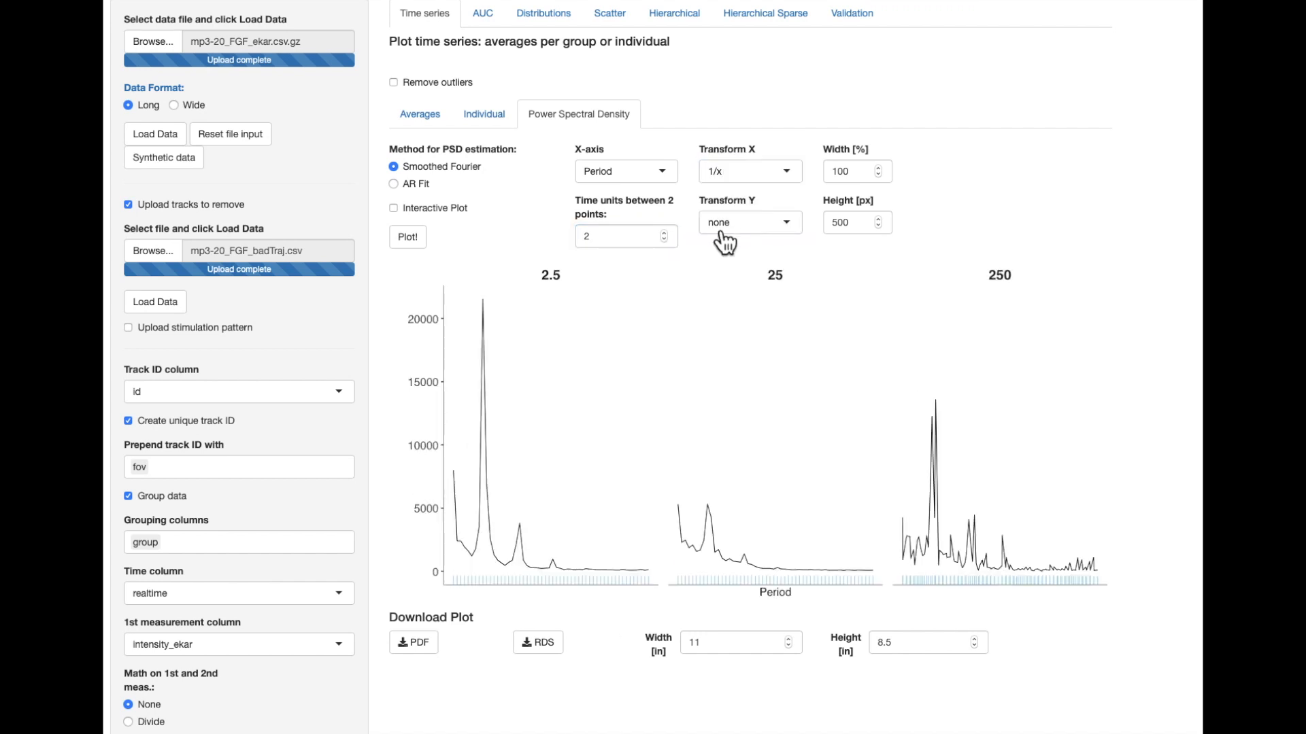
{"action": "left_click", "coordinate": [465, 229]}
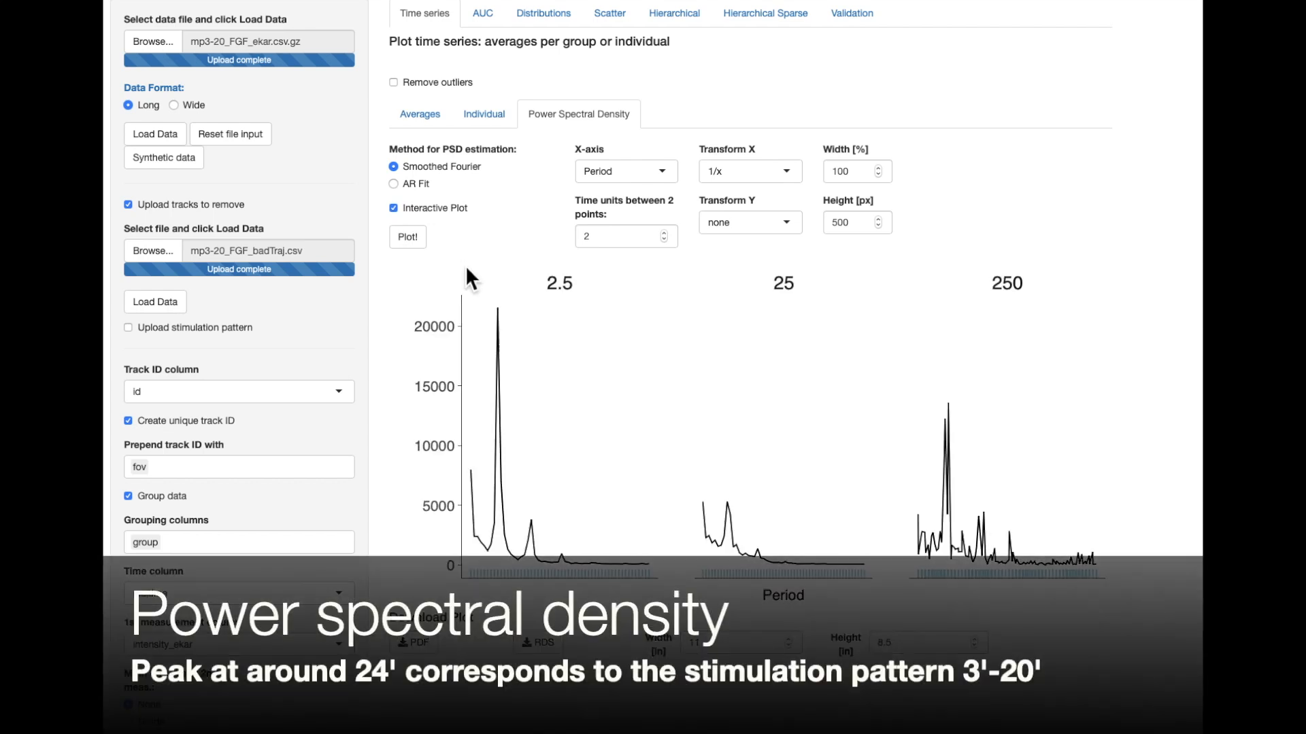
{"action": "mouse_move", "coordinate": [500, 307]}
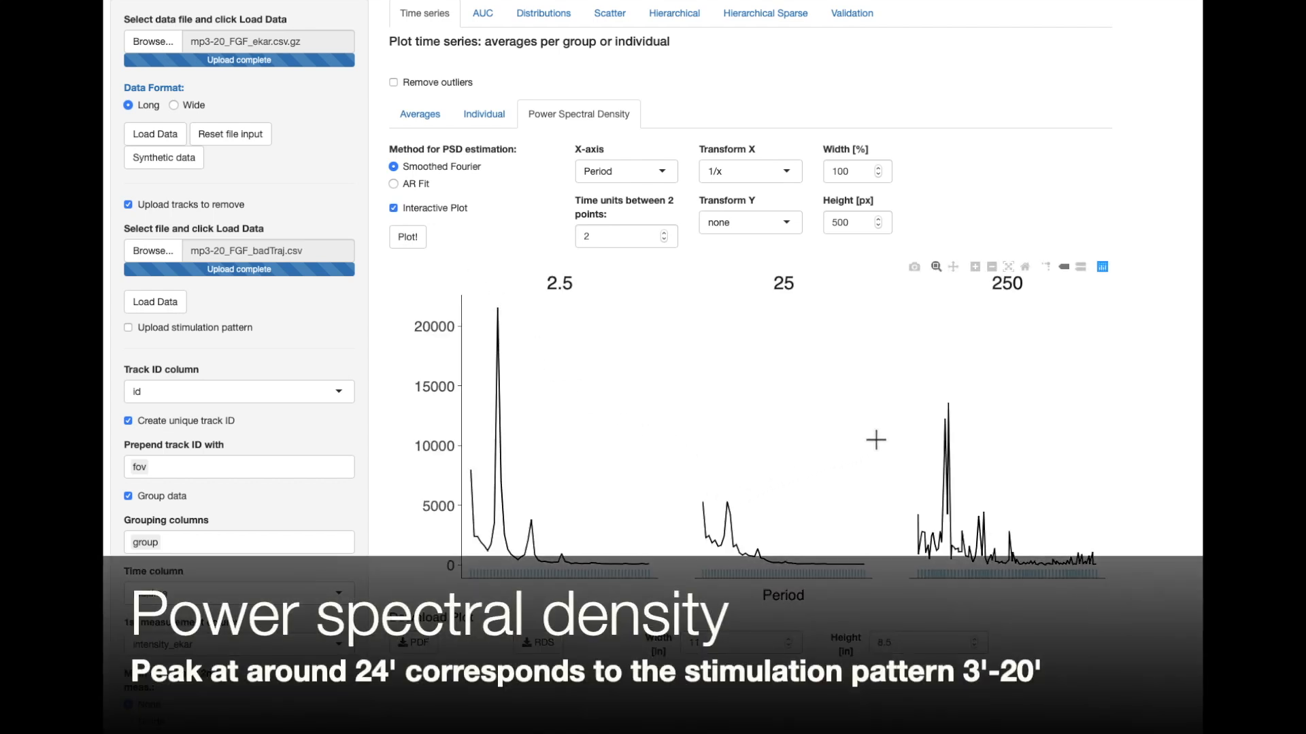
{"action": "mouse_move", "coordinate": [955, 411]}
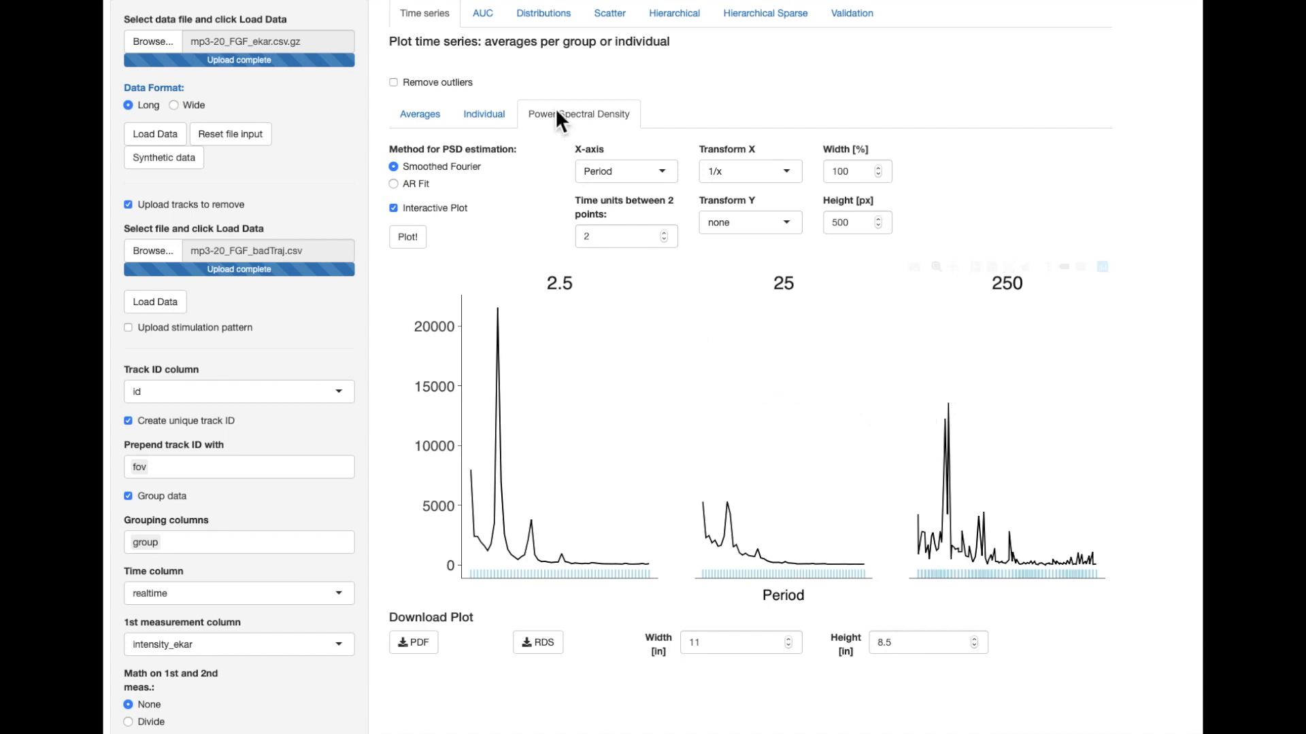
- Show the area under the curve per group as notched box-plots overlaid with a dot-plot
{"action": "left_click", "coordinate": [482, 13]}
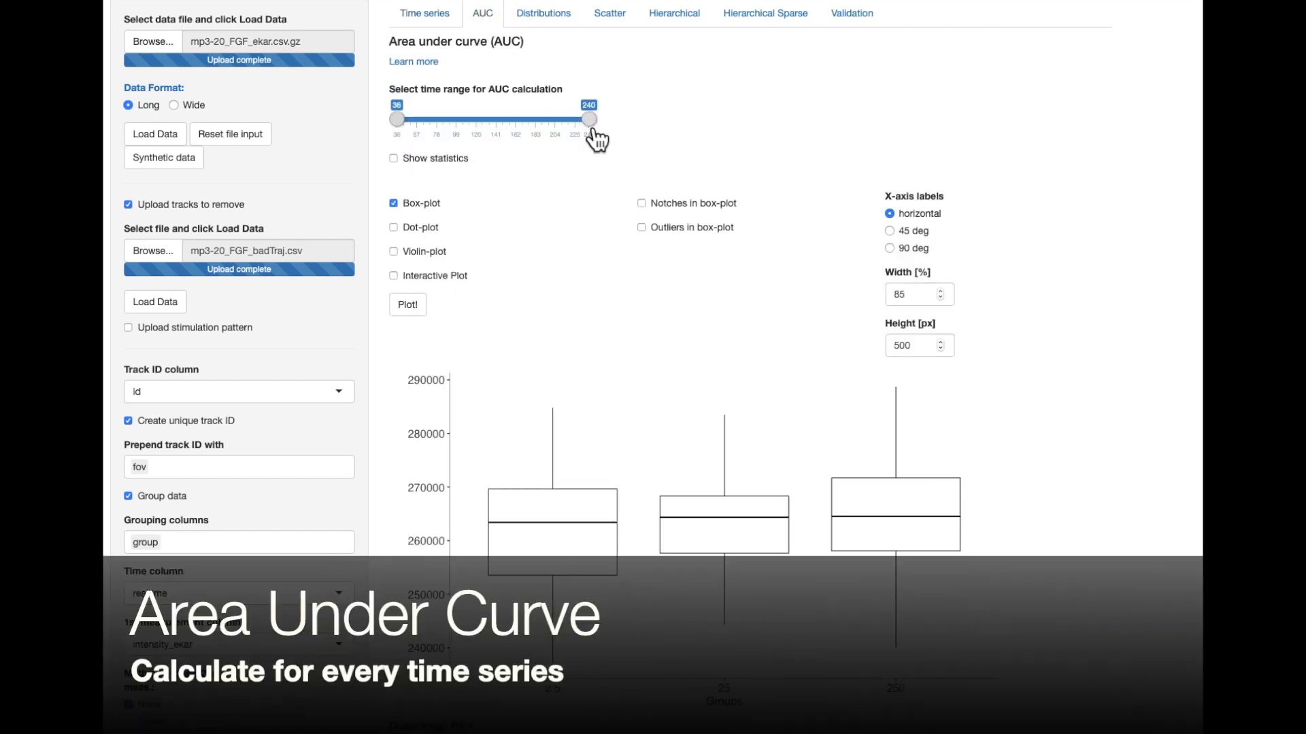
{"action": "left_click", "coordinate": [658, 206]}
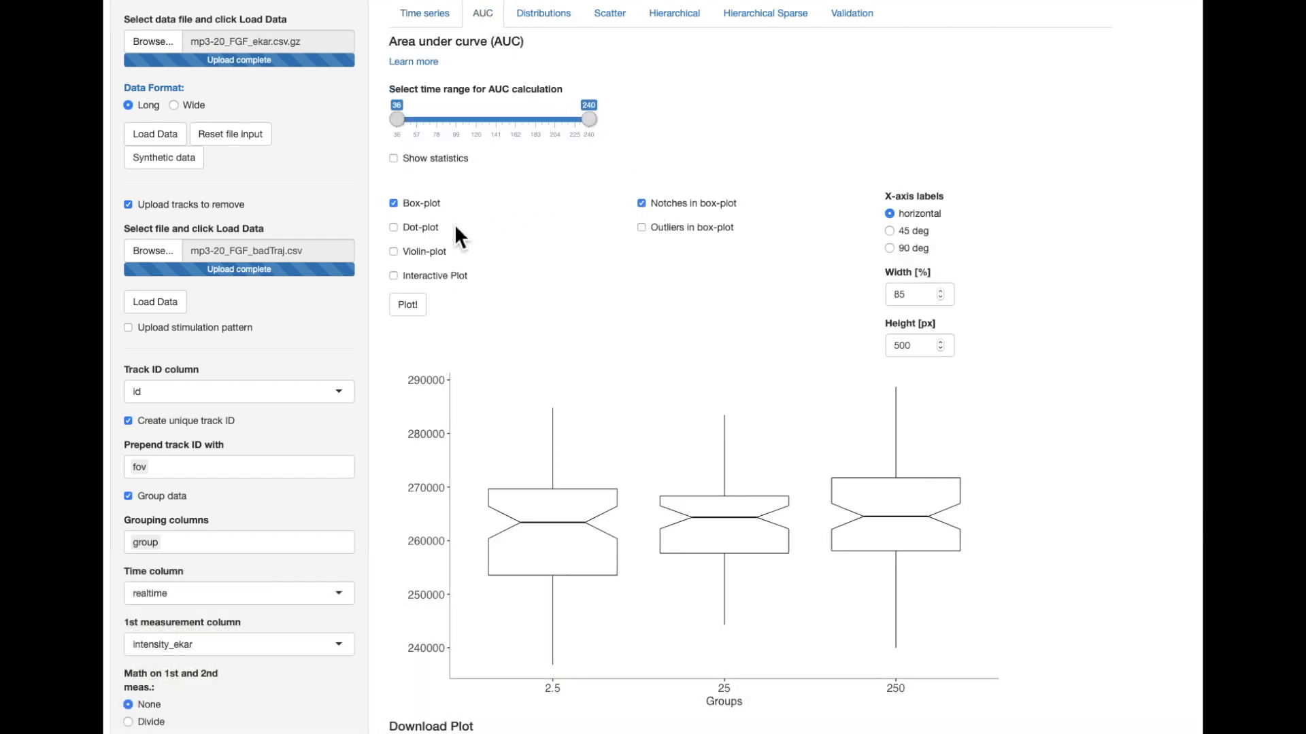
{"action": "left_click", "coordinate": [444, 244]}
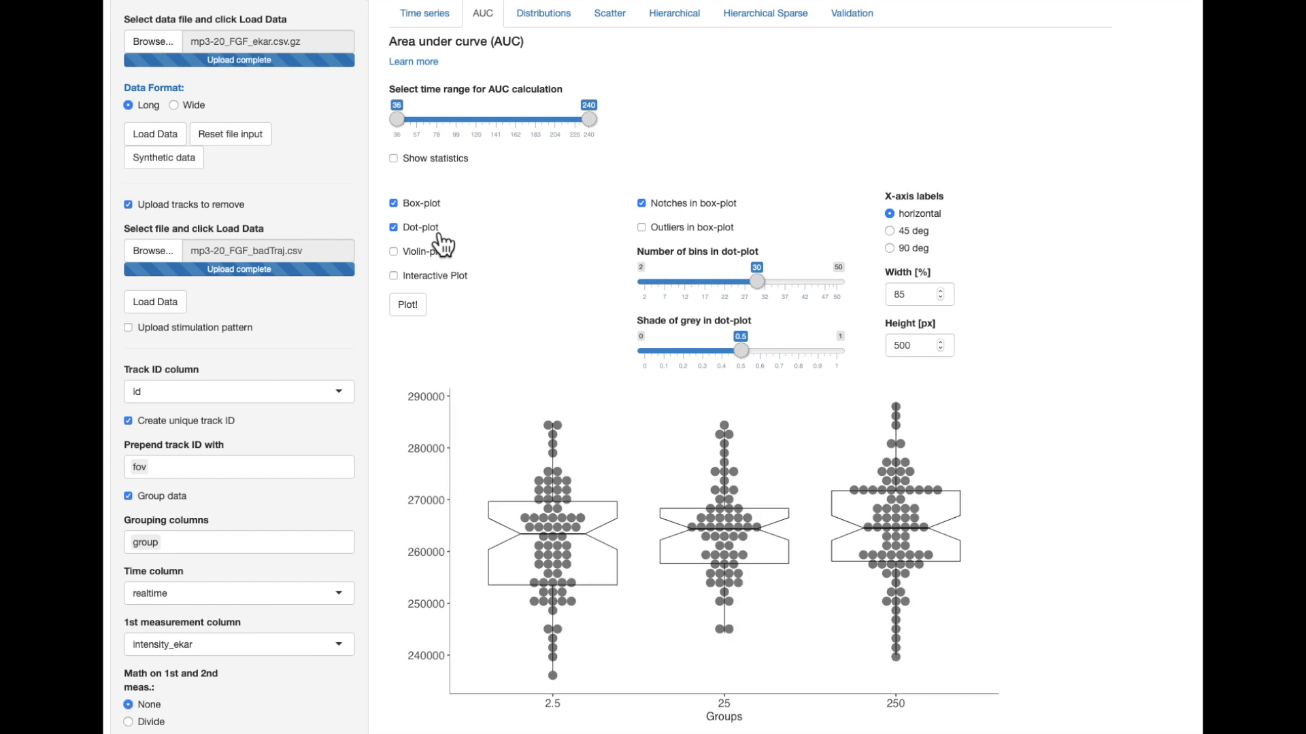
- Plot box-plots of the measurement at time points 36 and 50, and increase the space between groups
{"action": "left_click", "coordinate": [544, 24]}
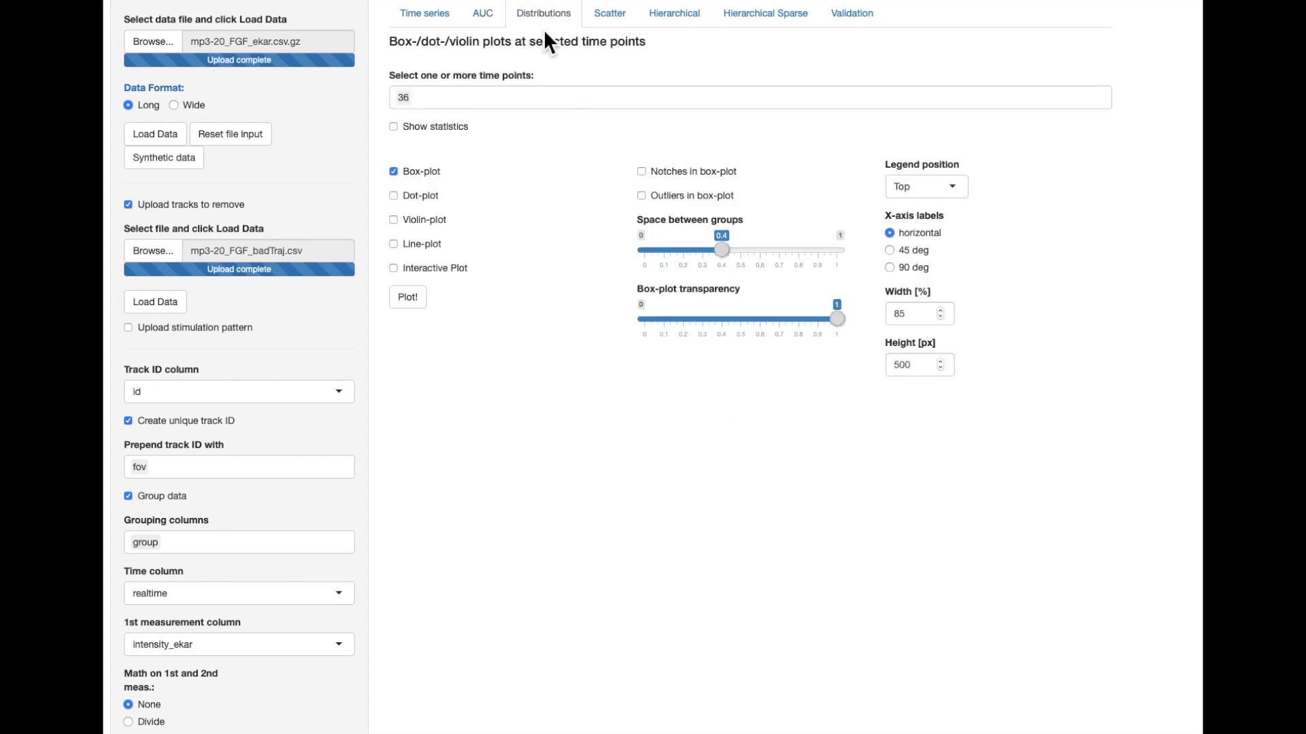
{"action": "left_click", "coordinate": [514, 109]}
{"action": "type", "text": "50"}
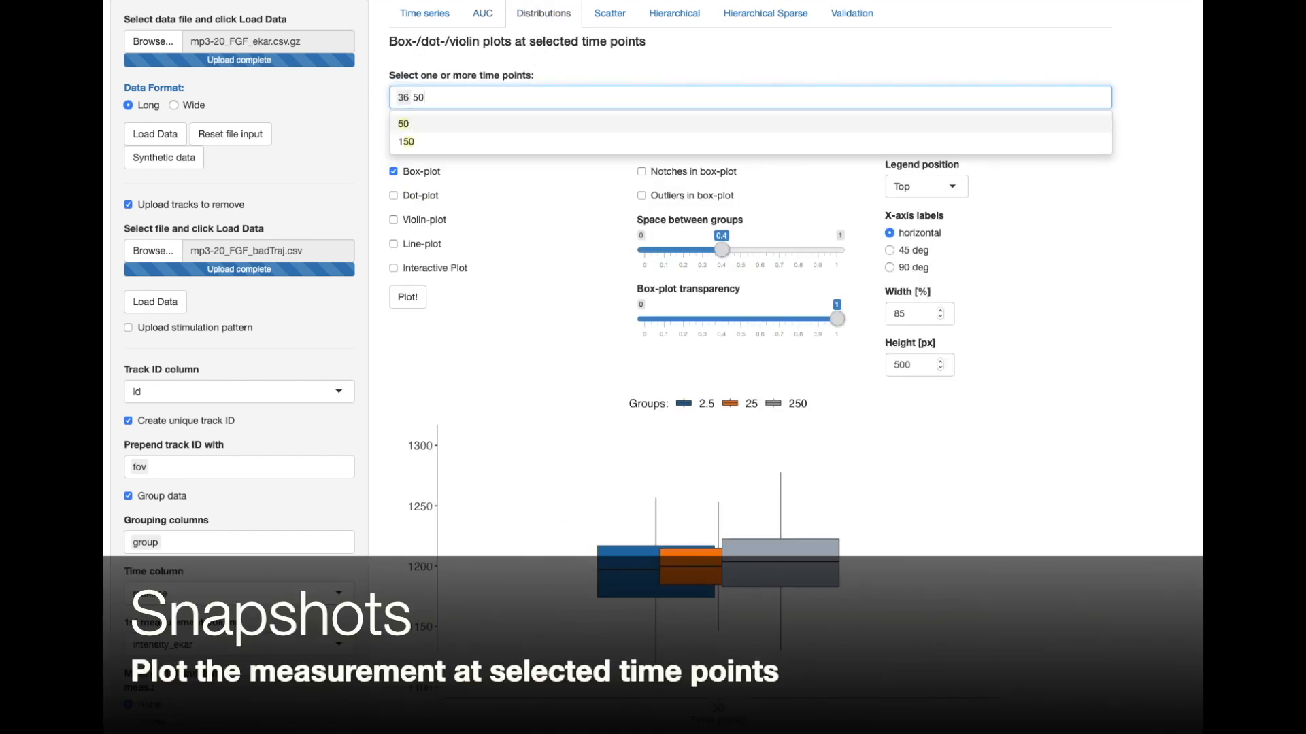
{"action": "key", "text": "Return"}
{"action": "left_click", "coordinate": [481, 308]}
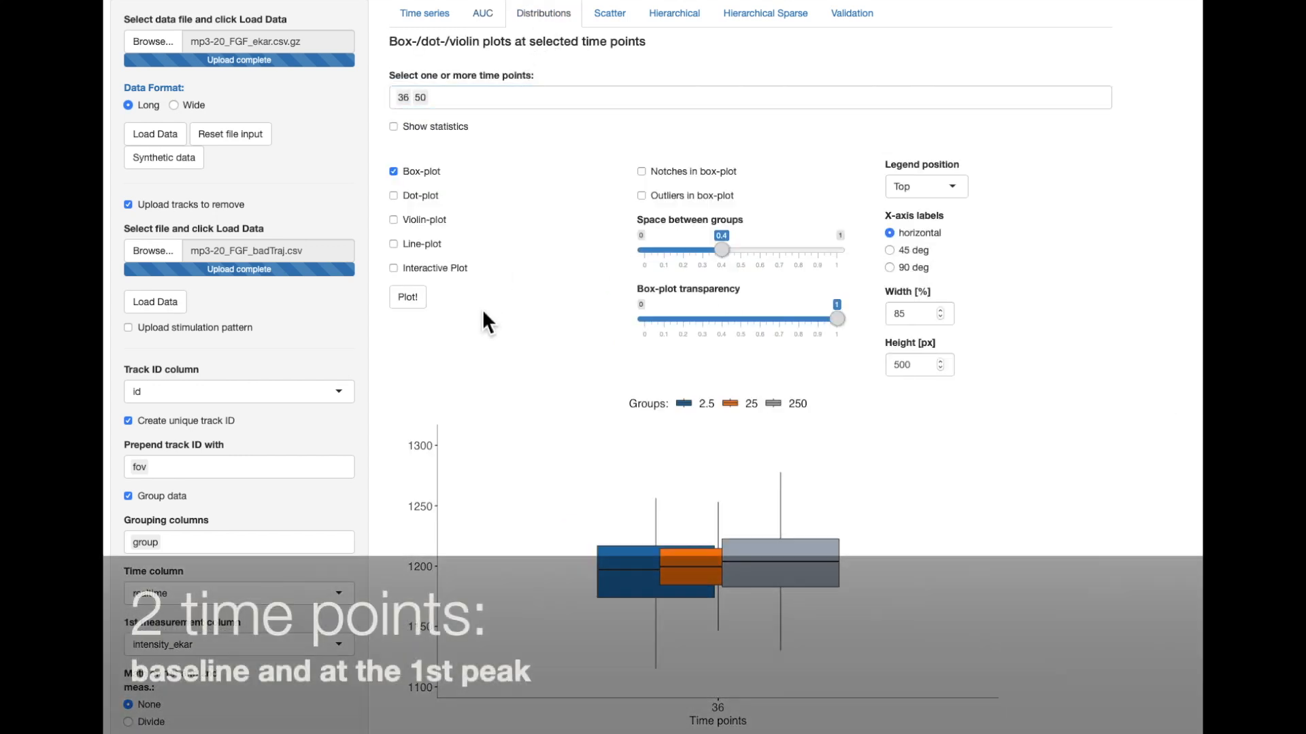
{"action": "left_click", "coordinate": [424, 305]}
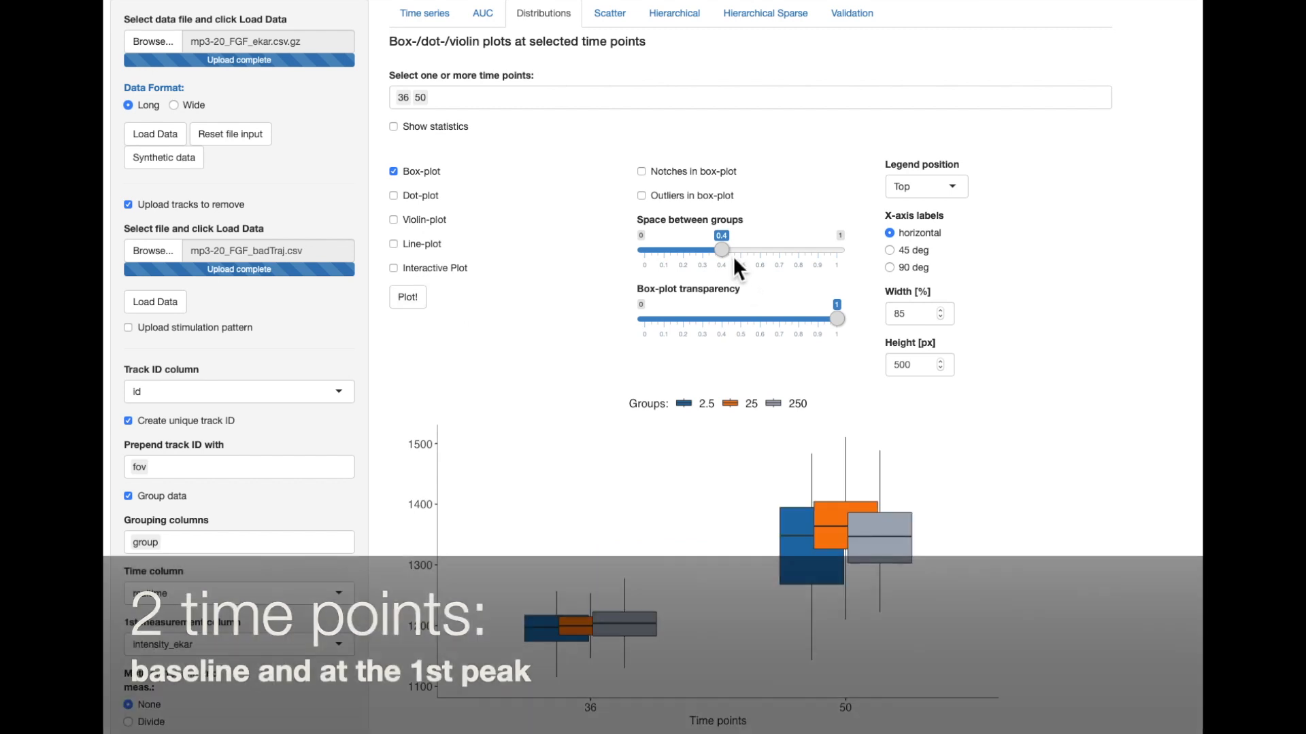
{"action": "left_click_drag", "start_coordinate": [738, 259], "coordinate": [833, 271]}
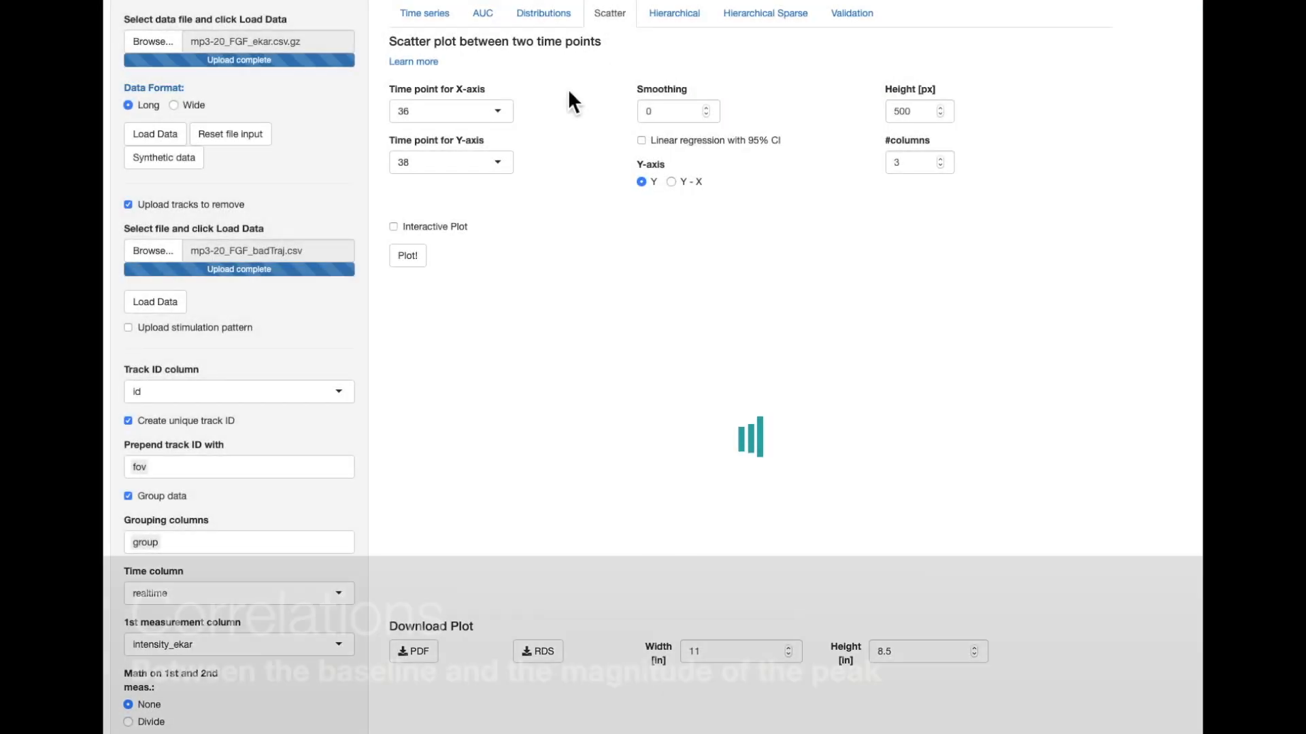
- Plot the per-group scatter between time point 36 on the X-axis and time point 50 on the Y-axis
{"action": "left_click", "coordinate": [446, 166]}
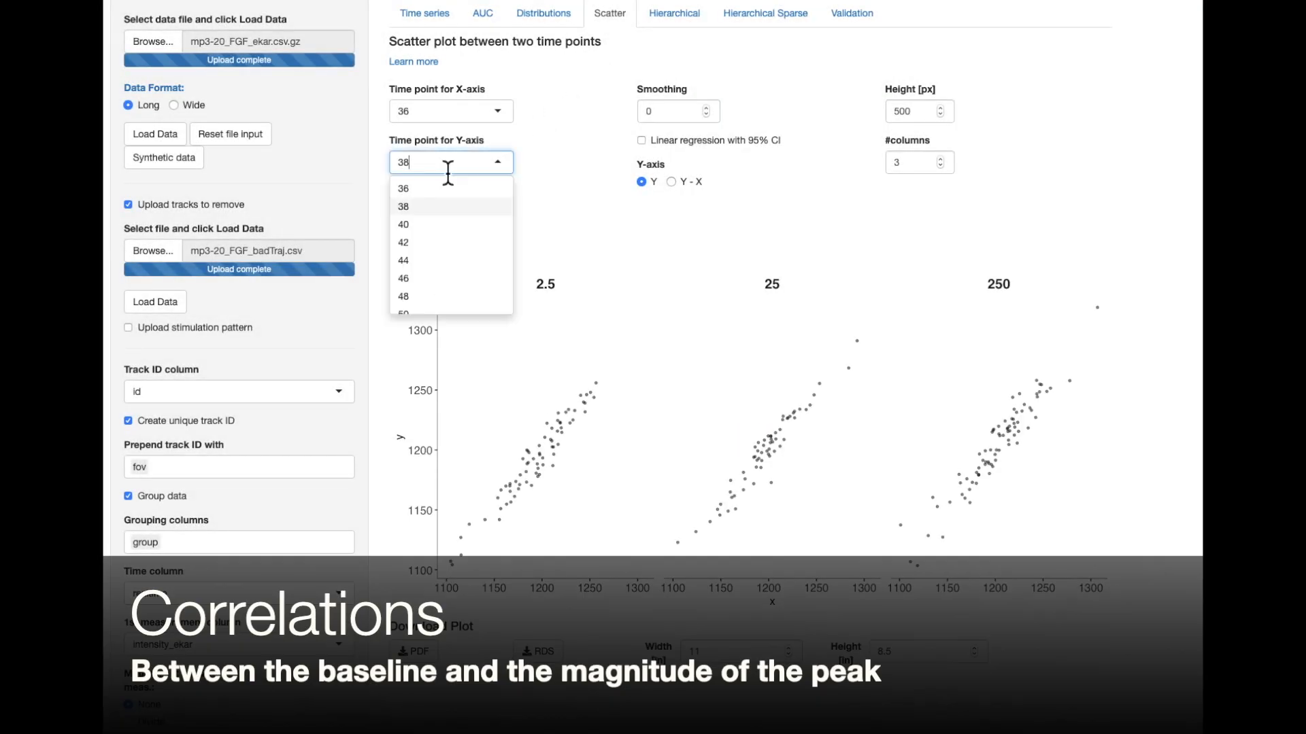
{"action": "left_click", "coordinate": [452, 308]}
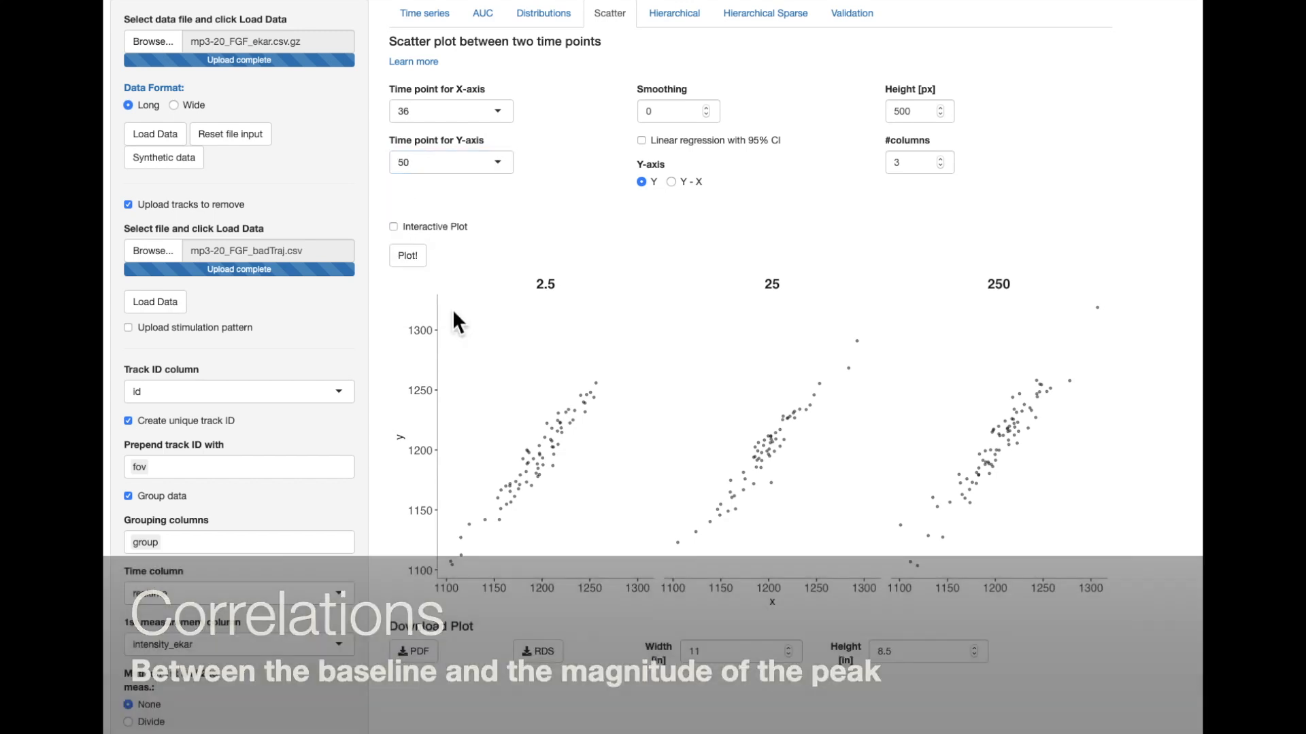
{"action": "left_click", "coordinate": [425, 265]}
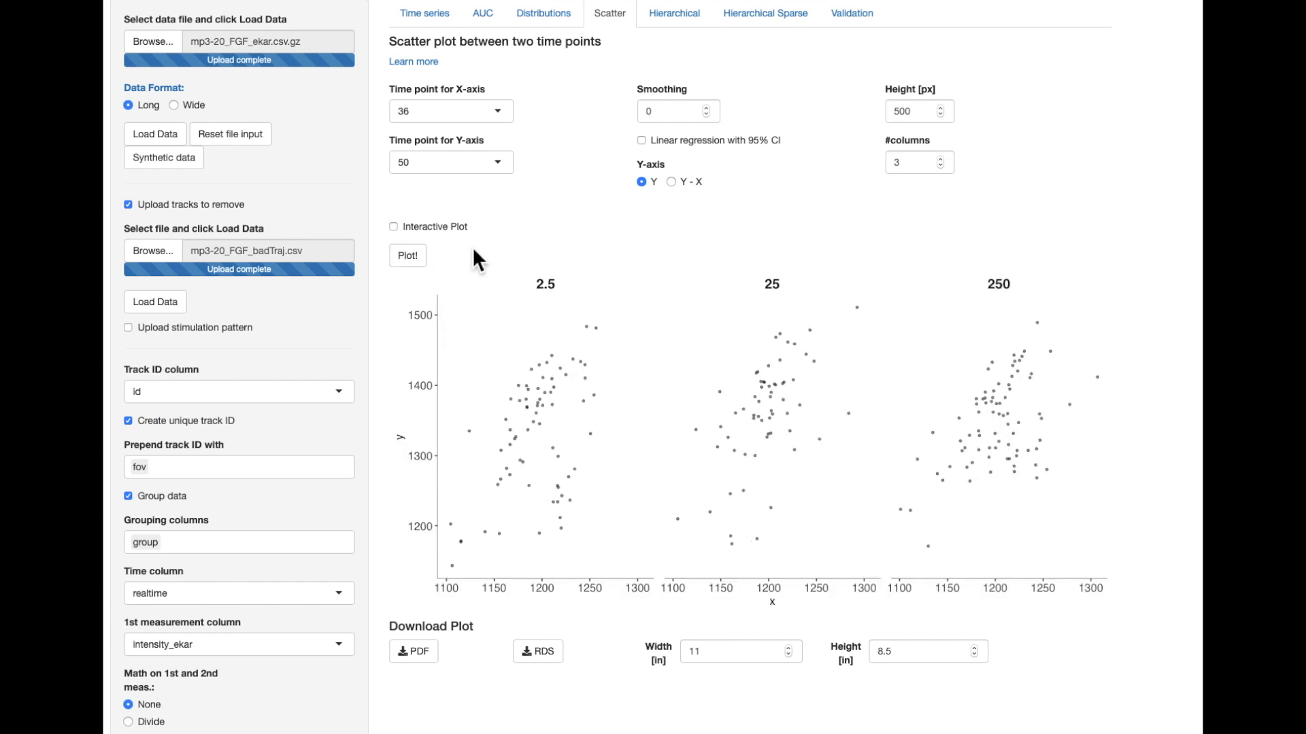
- Add a linear regression with 95% CI to the scatter plot and replot it with Y - X on the Y-axis
{"action": "left_click", "coordinate": [669, 156]}
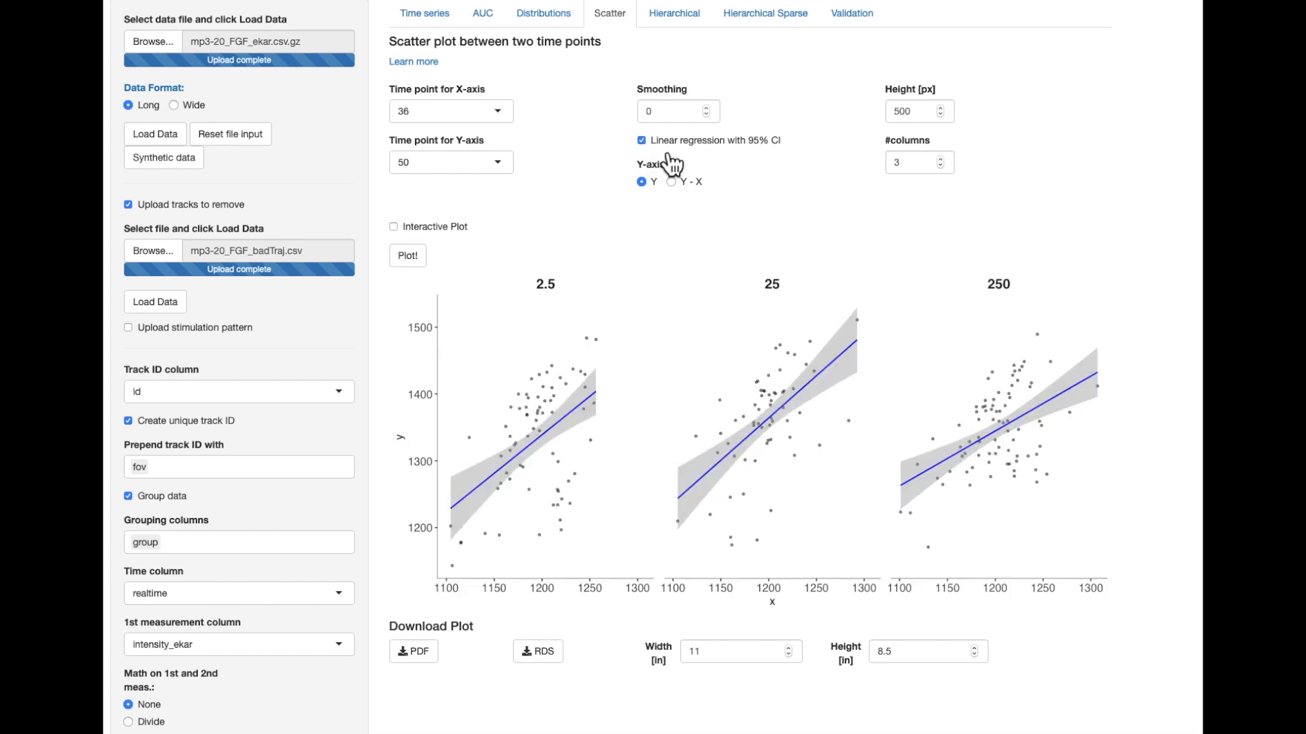
{"action": "left_click", "coordinate": [690, 184]}
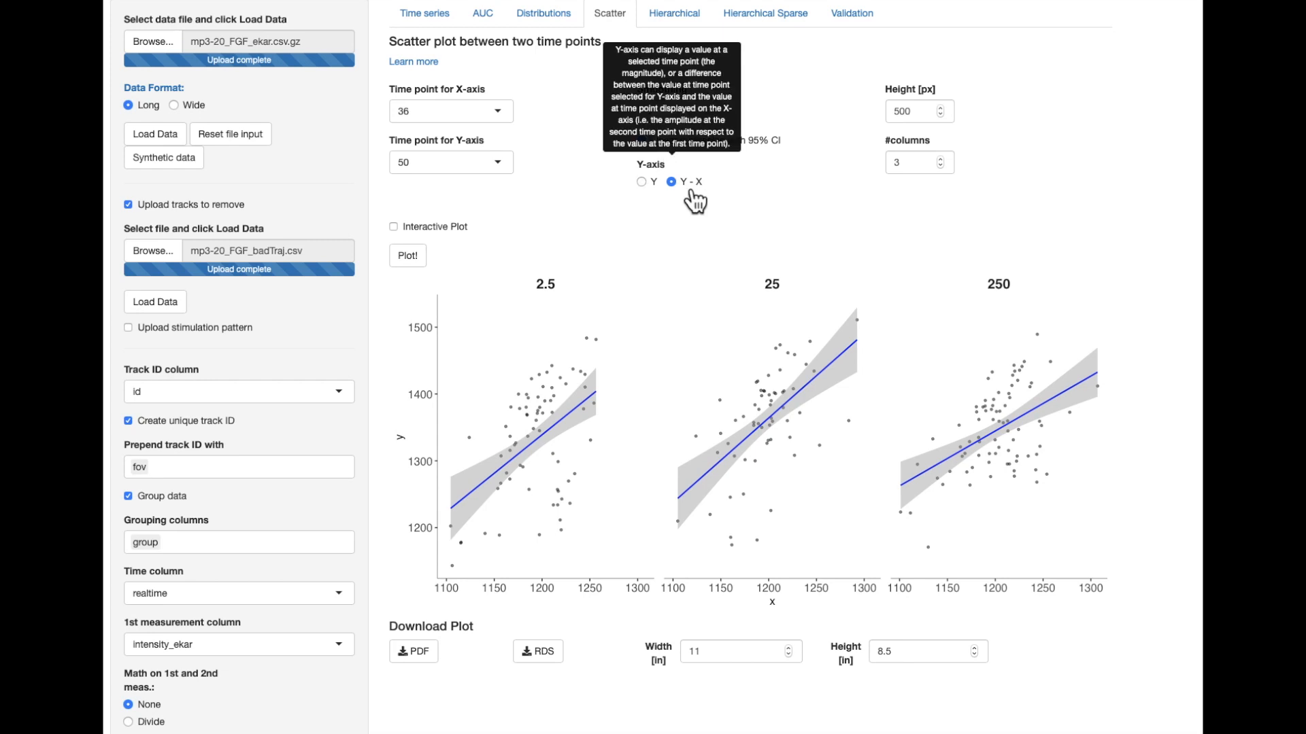
{"action": "left_click", "coordinate": [419, 259]}
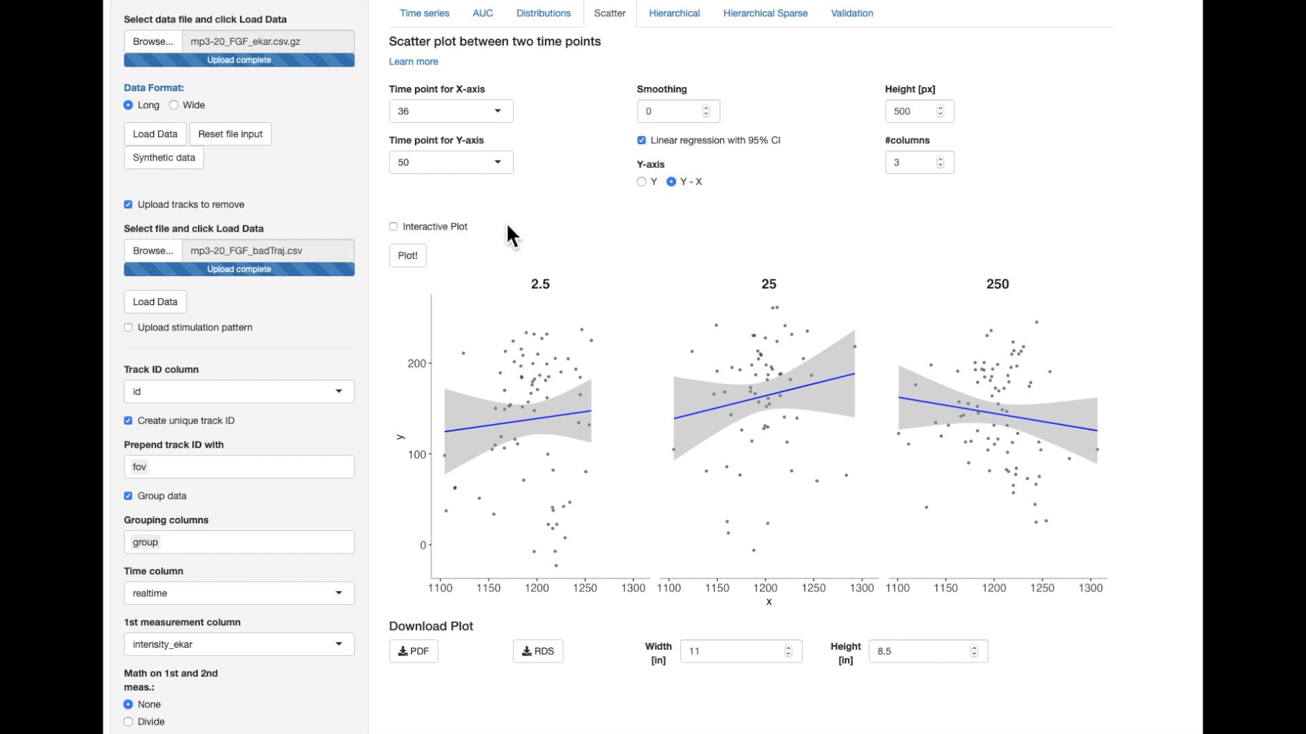
- Show the hierarchical clustering heatmap and set the shade of grey for NA values to 0
{"action": "left_click", "coordinate": [680, 20]}
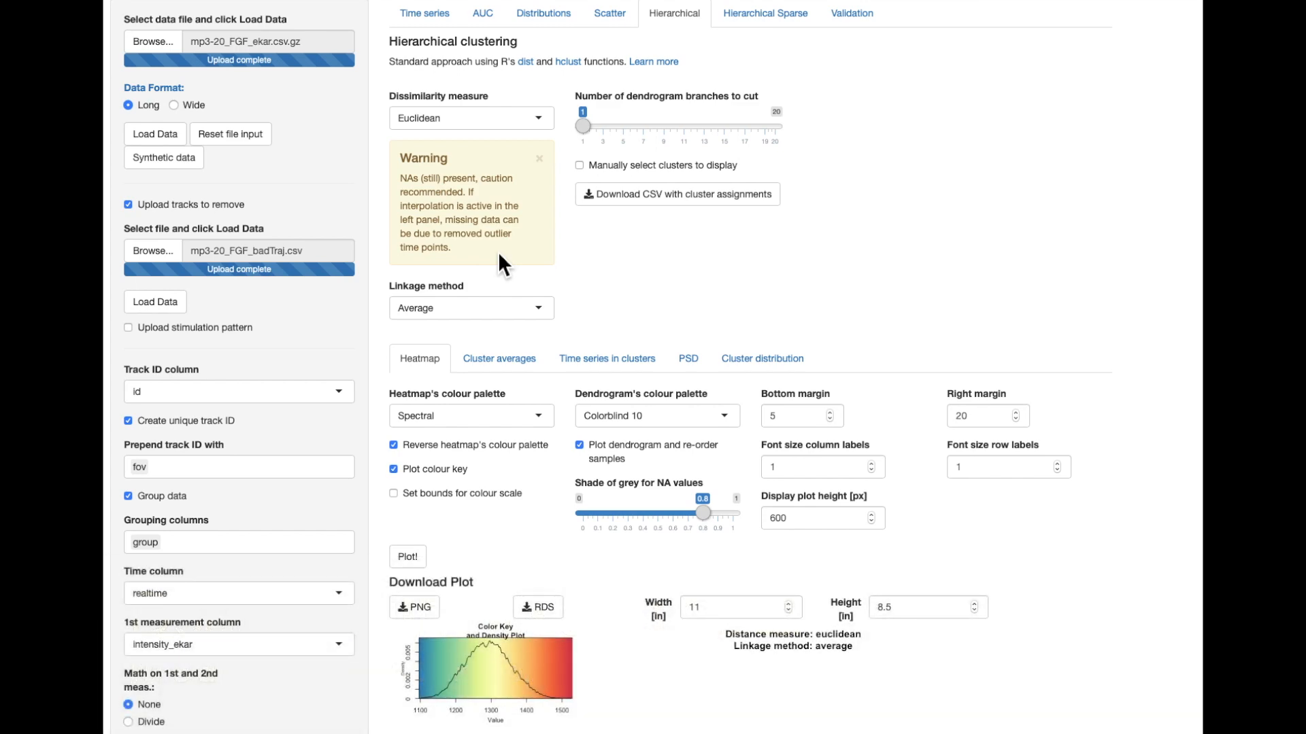
{"action": "scroll", "coordinate": [499, 255], "scroll_direction": "down", "scroll_amount": 5}
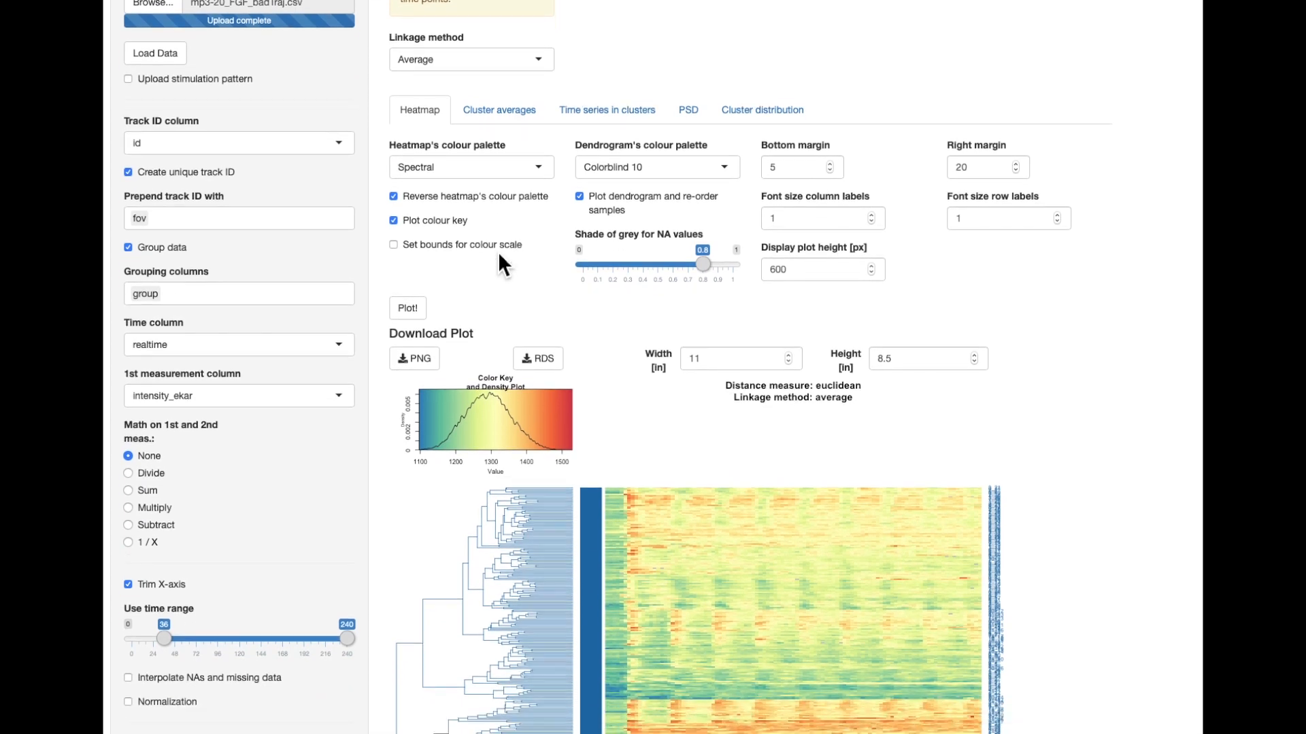
{"action": "left_click_drag", "start_coordinate": [716, 247], "coordinate": [593, 245]}
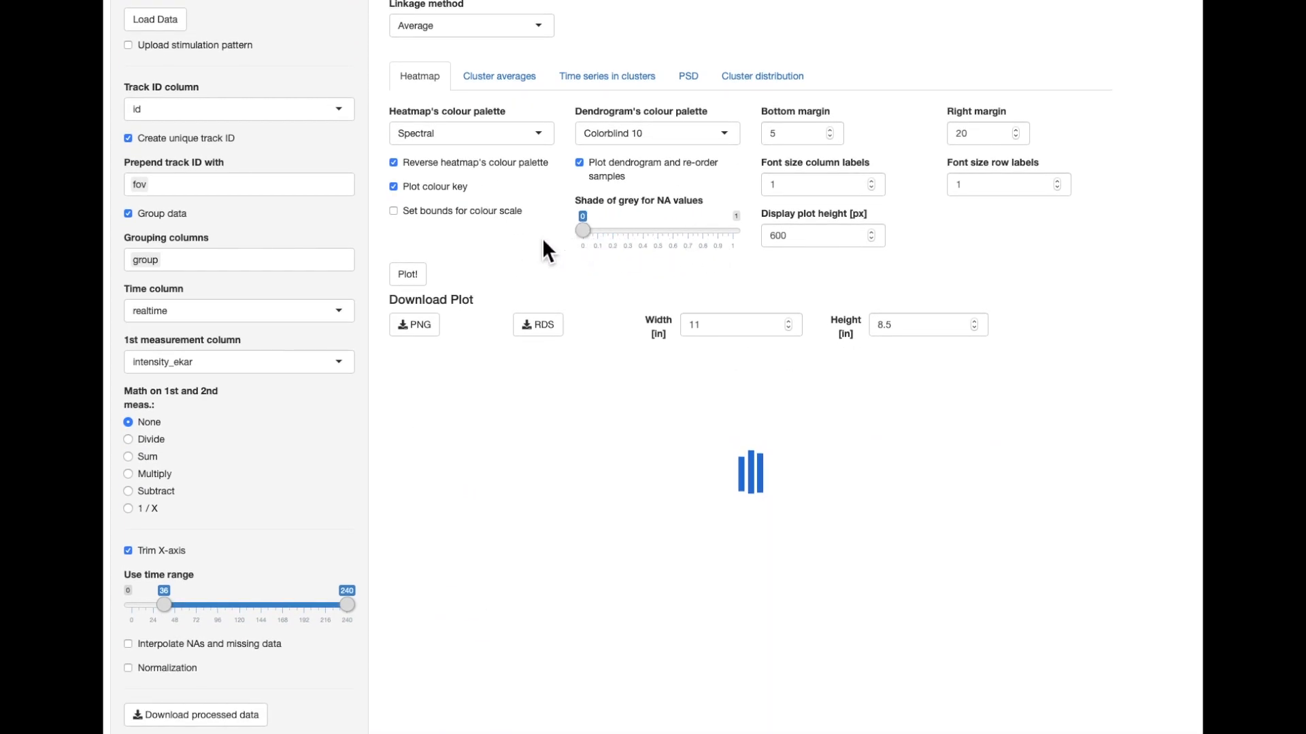
- Interpolate NAs and missing data with an interval of 2 between two time points
{"action": "scroll", "coordinate": [542, 240], "scroll_direction": "down", "scroll_amount": 1}
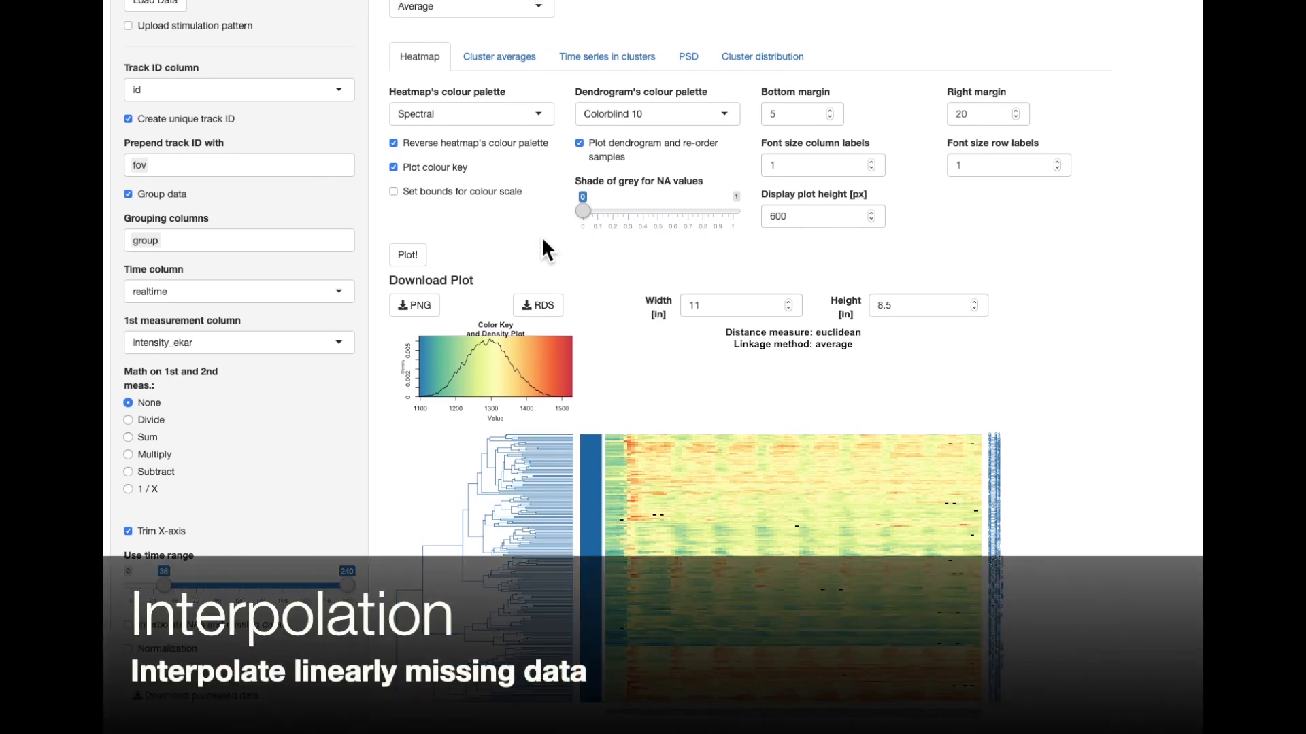
{"action": "scroll", "coordinate": [345, 431], "scroll_direction": "down", "scroll_amount": 1}
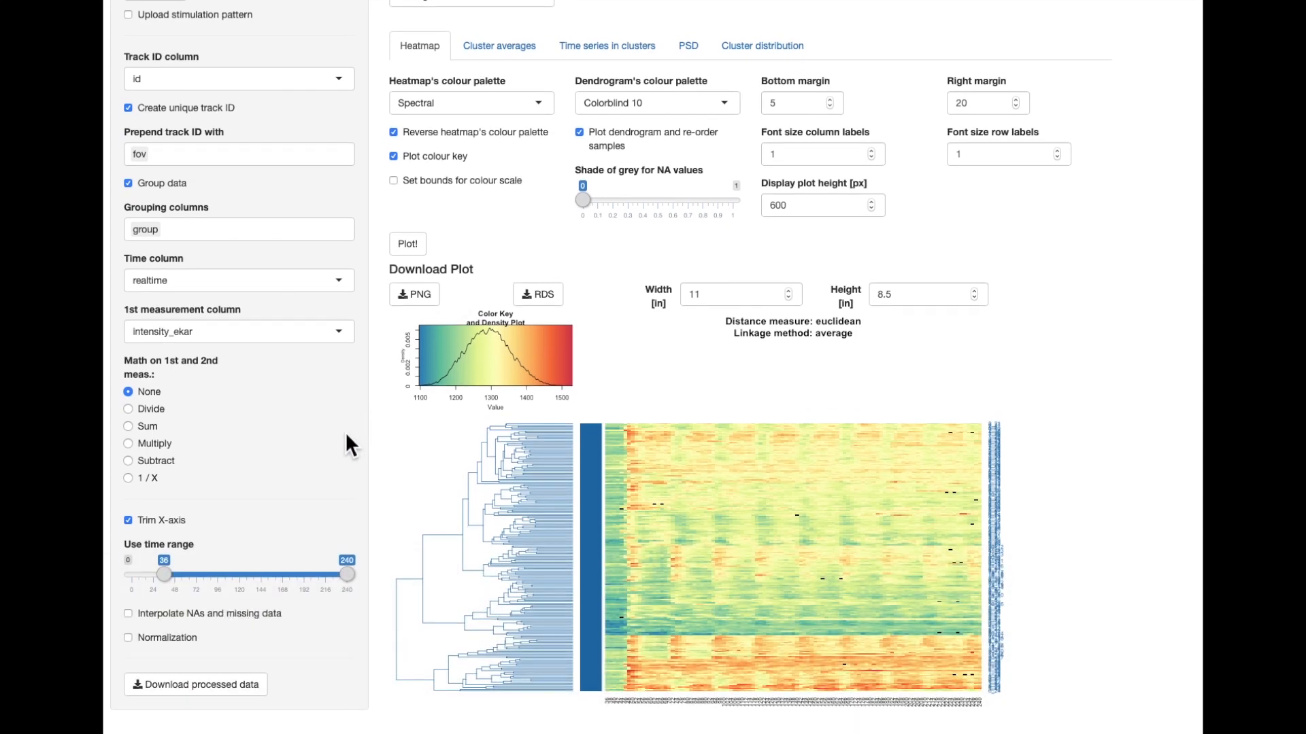
{"action": "left_click", "coordinate": [159, 627]}
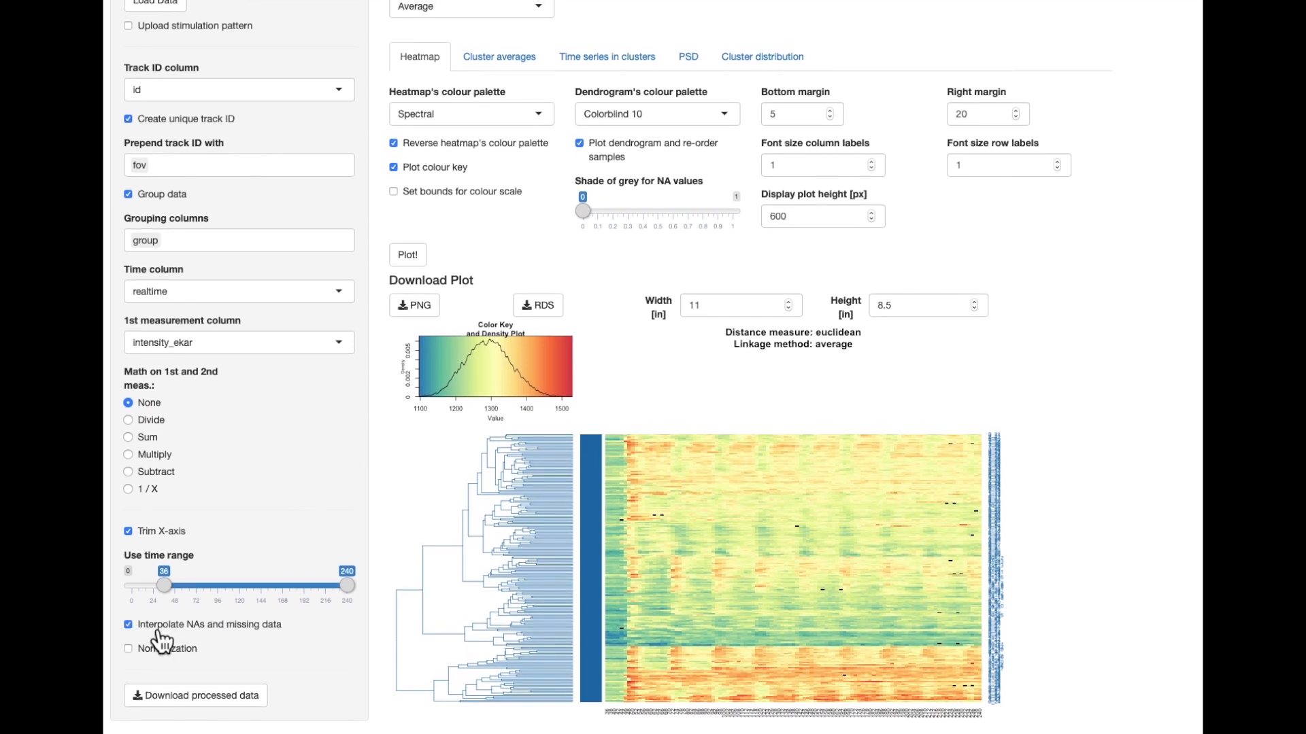
{"action": "scroll", "coordinate": [161, 639], "scroll_direction": "down", "scroll_amount": 1}
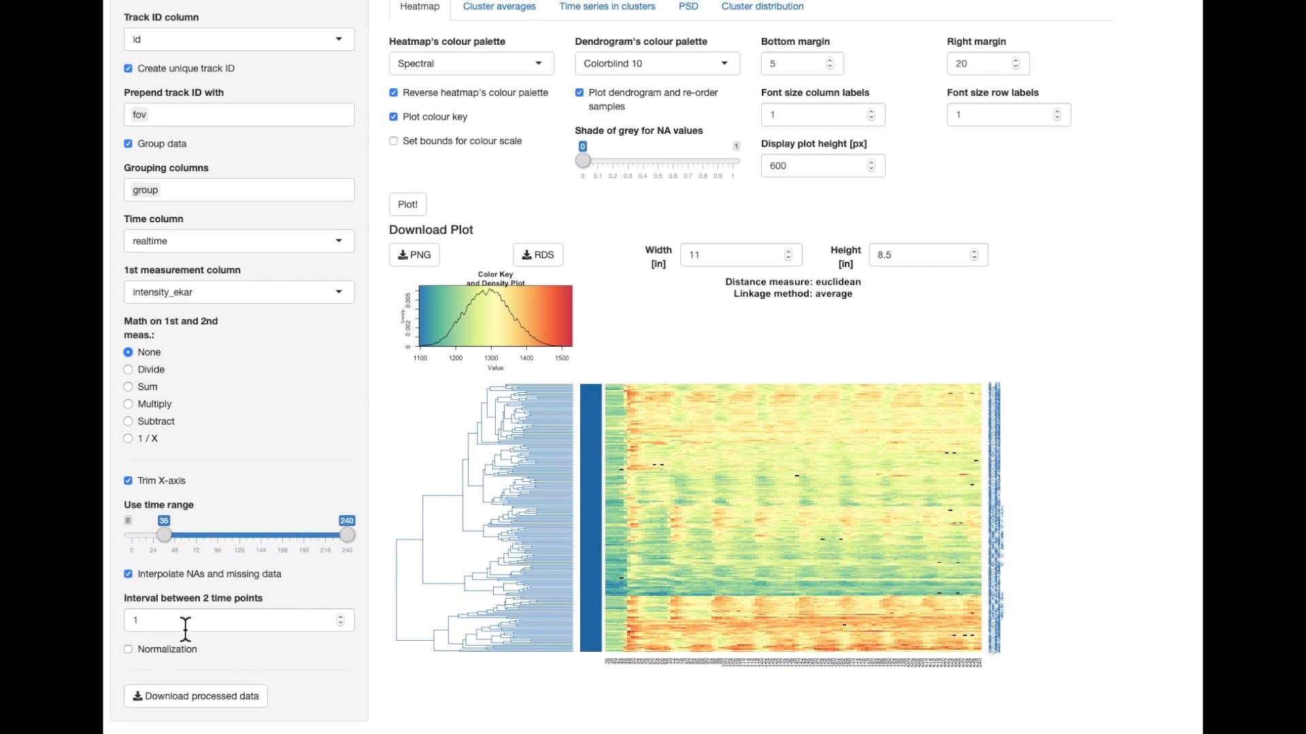
{"action": "left_click", "coordinate": [341, 617]}
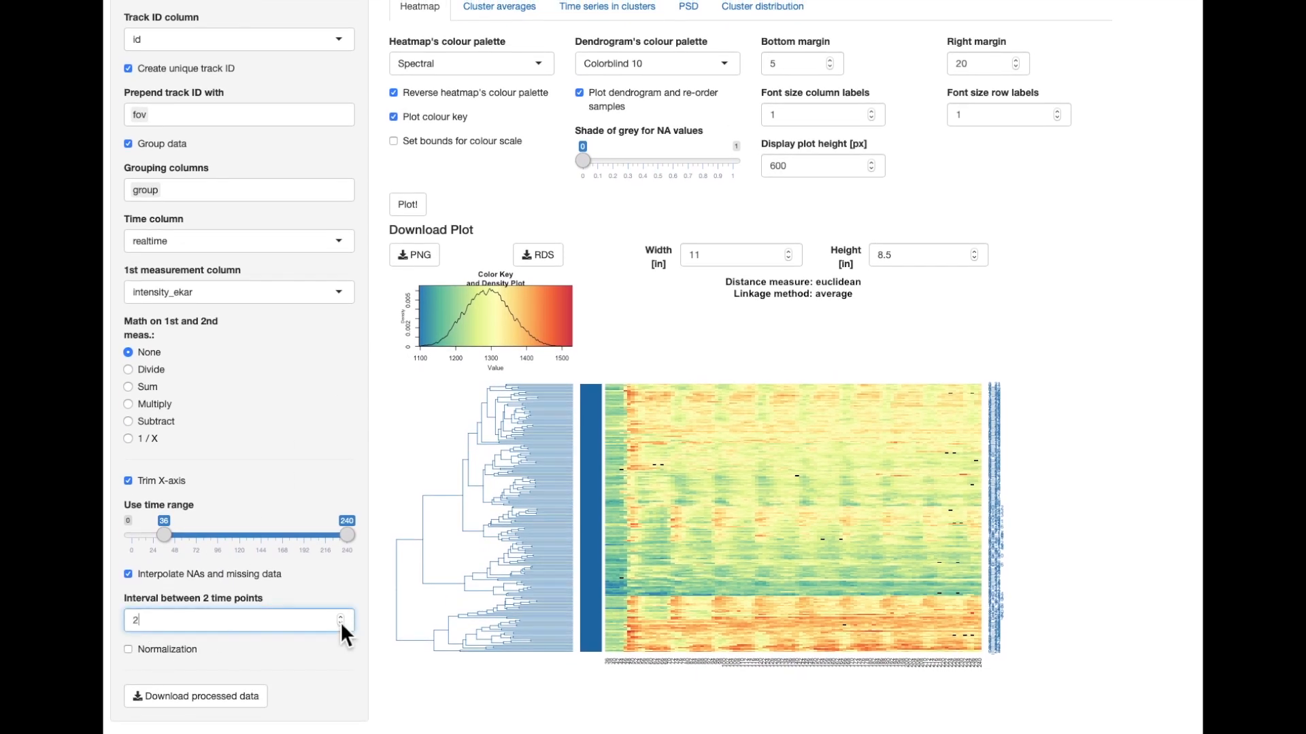
- Normalise each trajectory by fold-change to the time span 36 to 40, and trim the time range to 36 to 122
{"action": "left_click", "coordinate": [199, 653]}
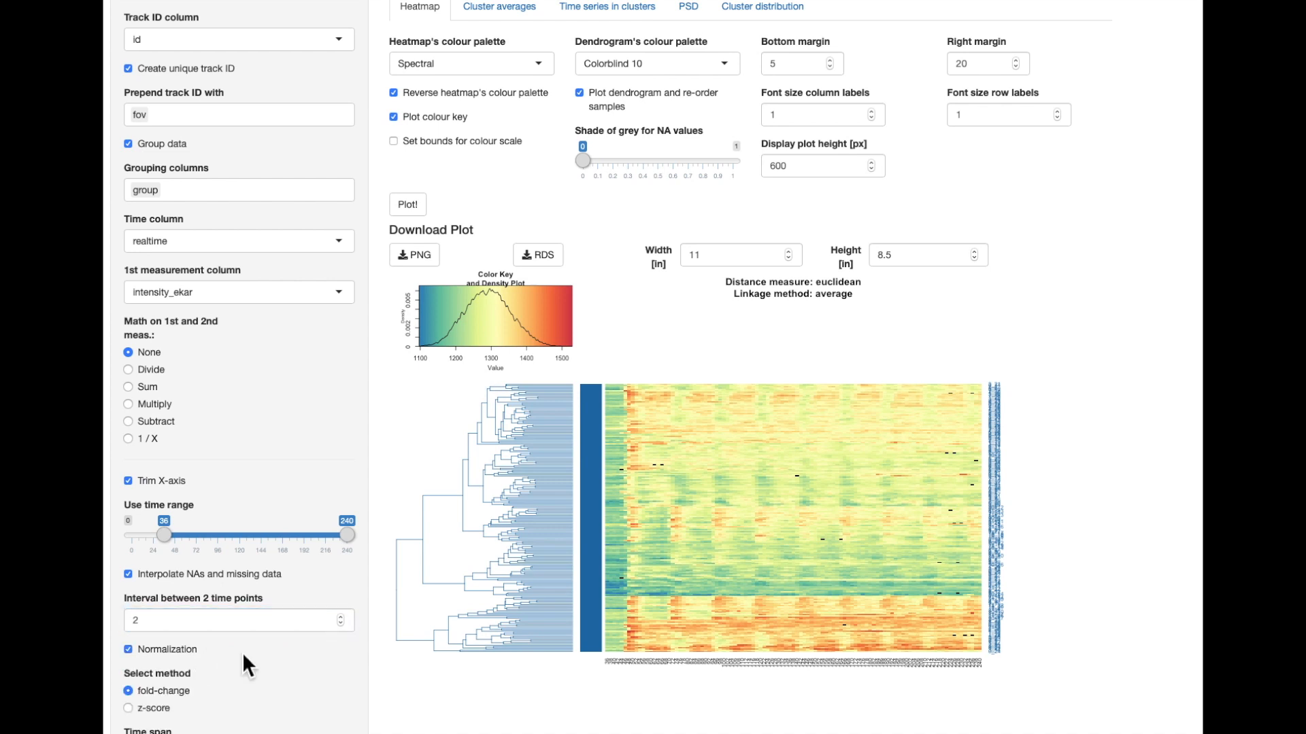
{"action": "left_click_drag", "start_coordinate": [360, 546], "coordinate": [261, 557]}
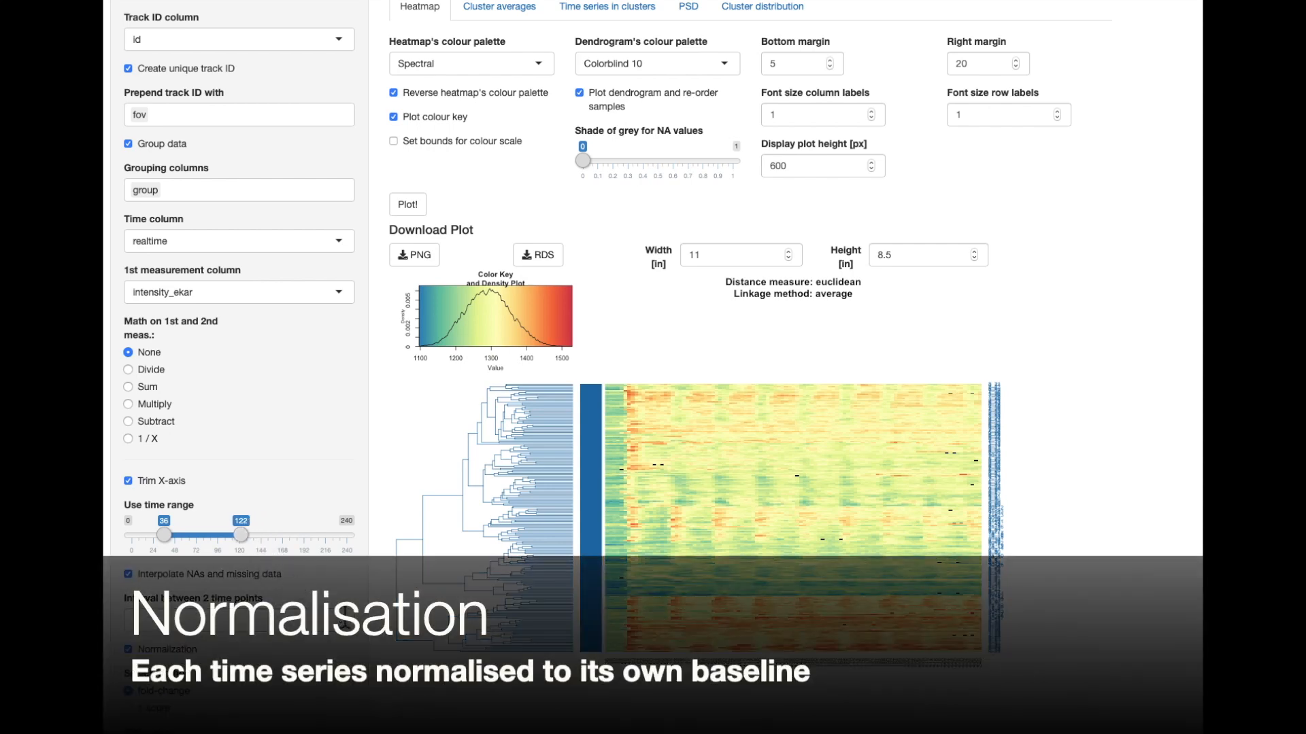
{"action": "scroll", "coordinate": [370, 661], "scroll_direction": "down", "scroll_amount": 5}
{"action": "scroll", "coordinate": [368, 659], "scroll_direction": "down", "scroll_amount": 1}
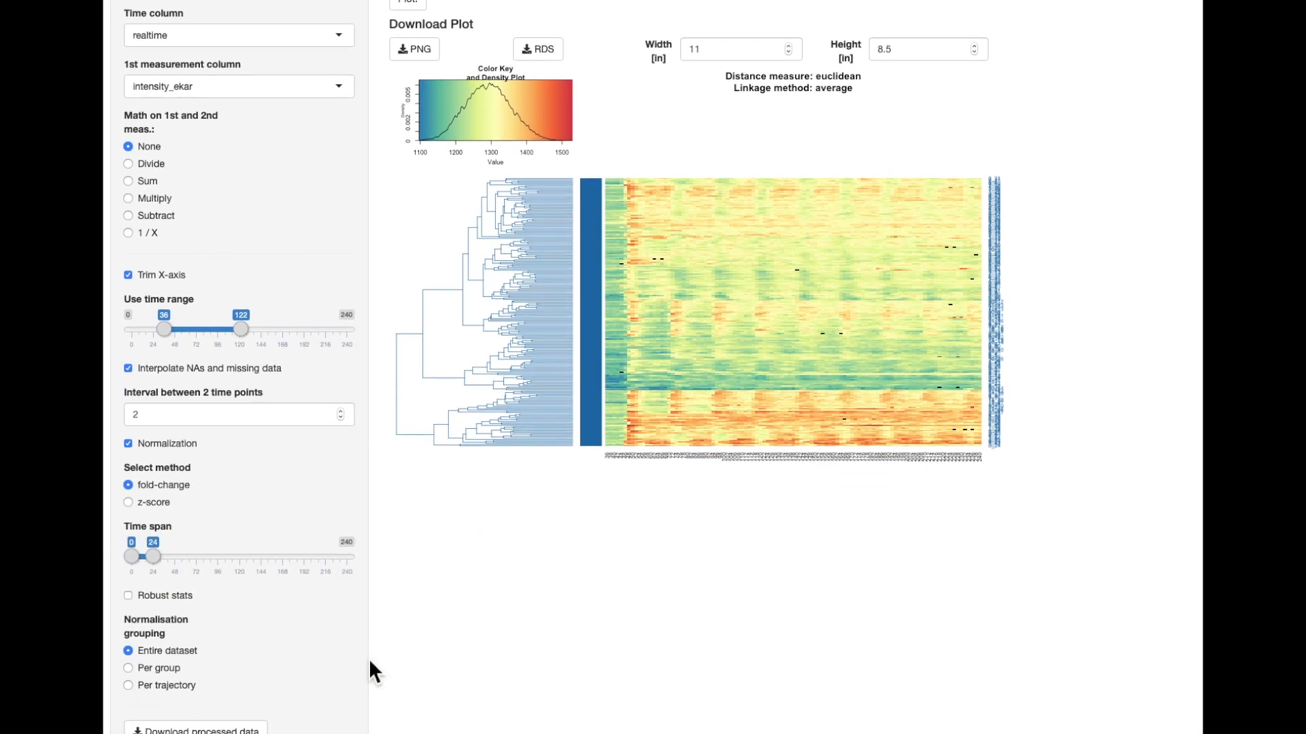
{"action": "left_click_drag", "start_coordinate": [172, 565], "coordinate": [181, 563]}
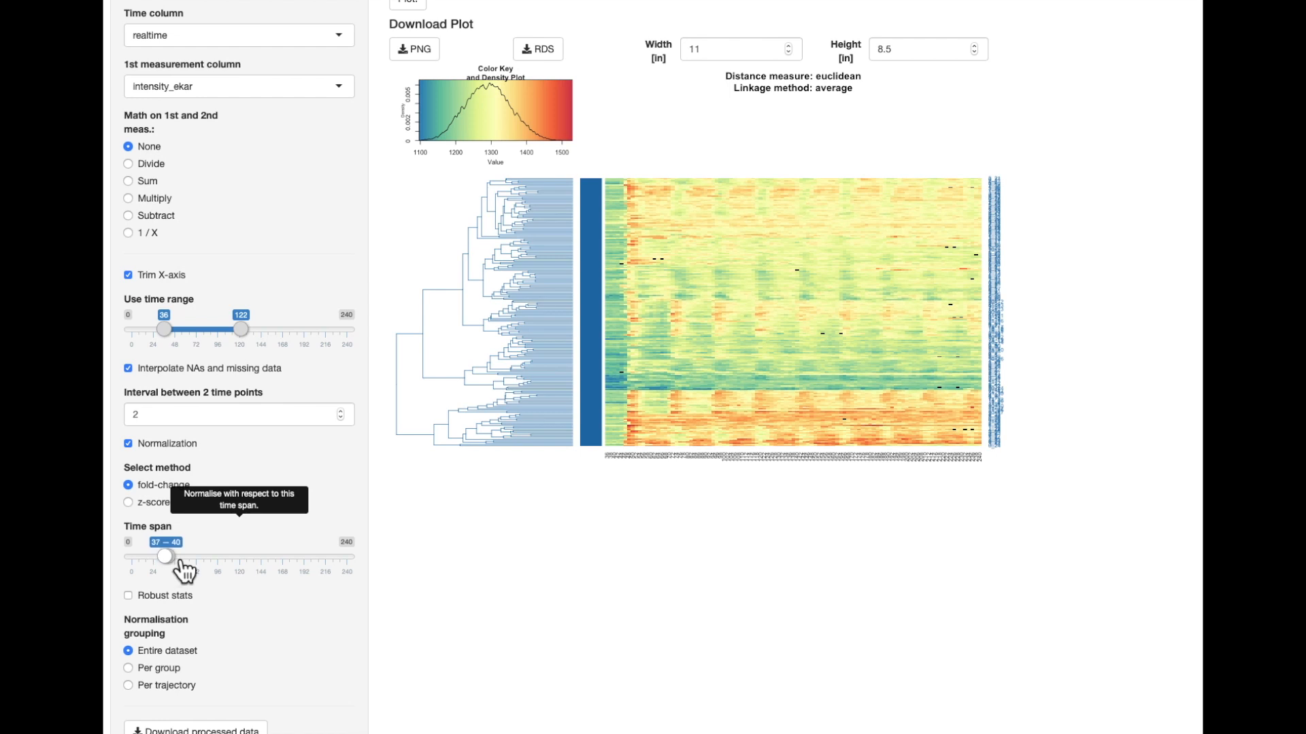
{"action": "left_click_drag", "start_coordinate": [185, 570], "coordinate": [184, 570]}
{"action": "left_click", "coordinate": [189, 653]}
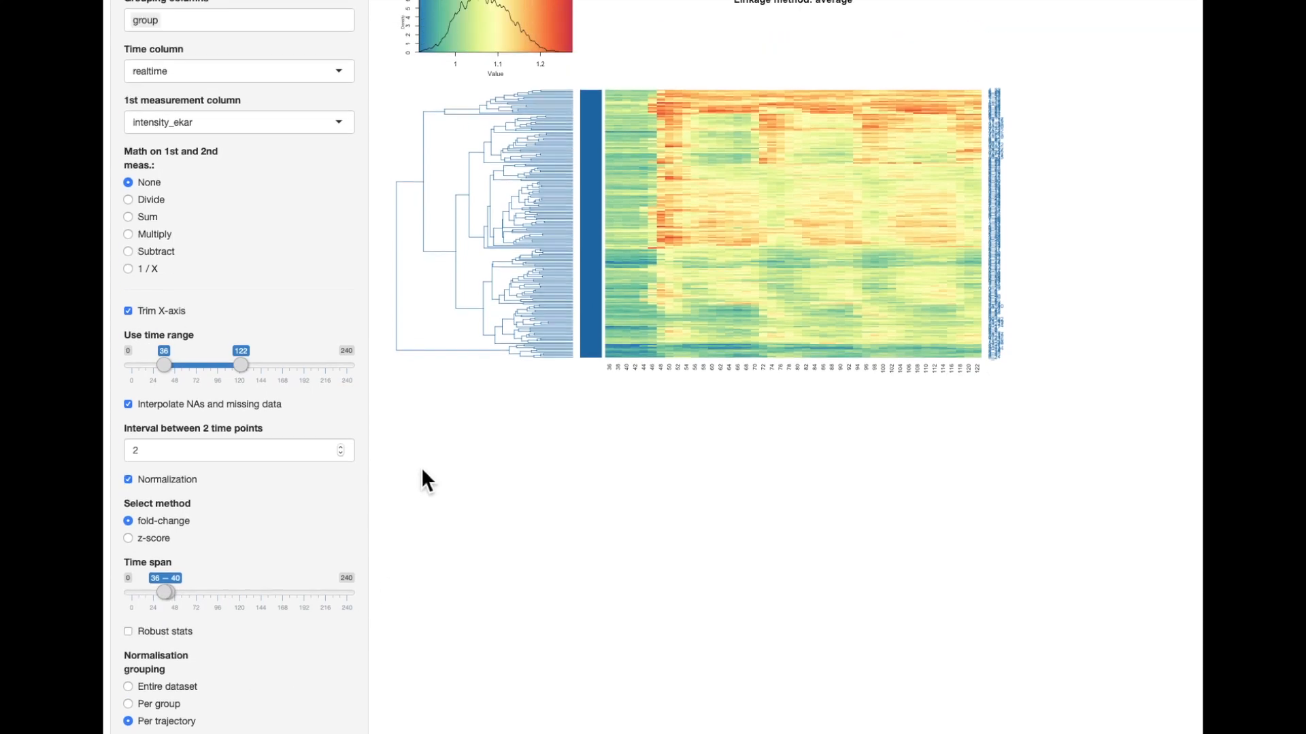
- Set the clustering's dissimilarity measure to Manhattan and its linkage method to Complete
{"action": "scroll", "coordinate": [422, 473], "scroll_direction": "up", "scroll_amount": 8}
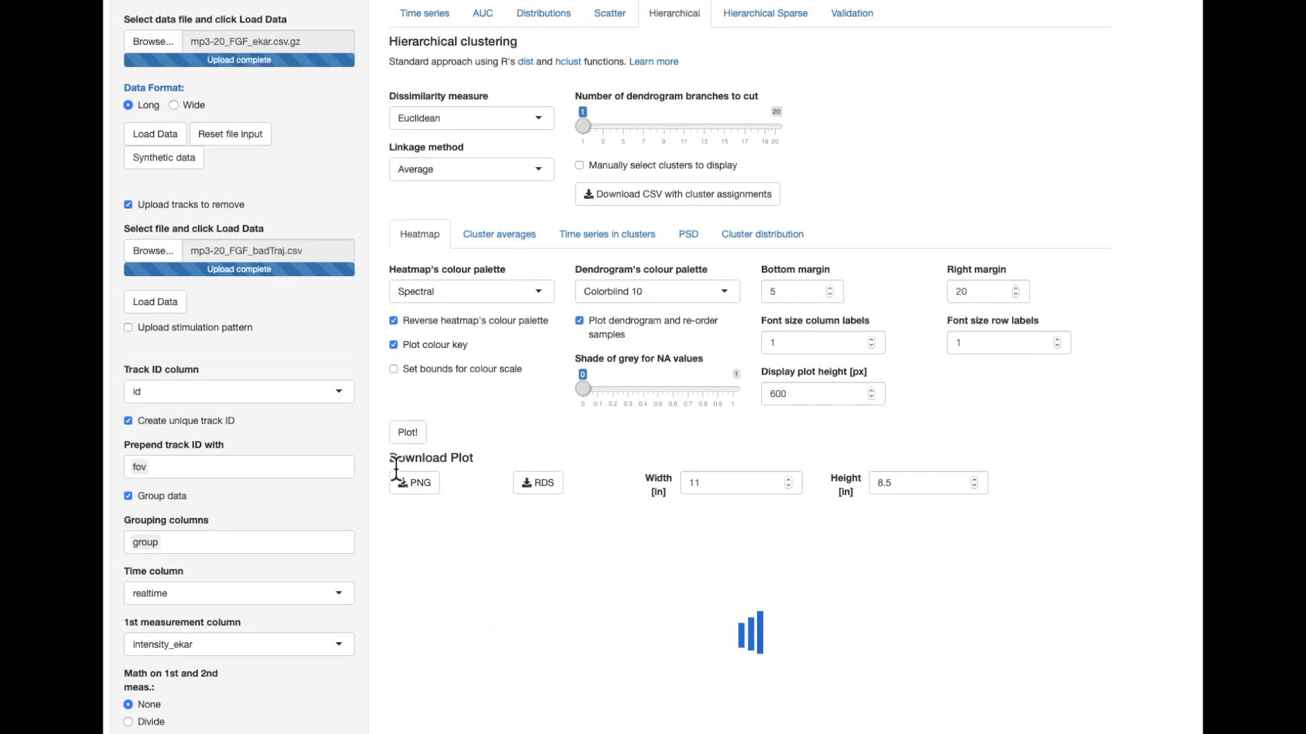
{"action": "scroll", "coordinate": [379, 474], "scroll_direction": "down", "scroll_amount": 2}
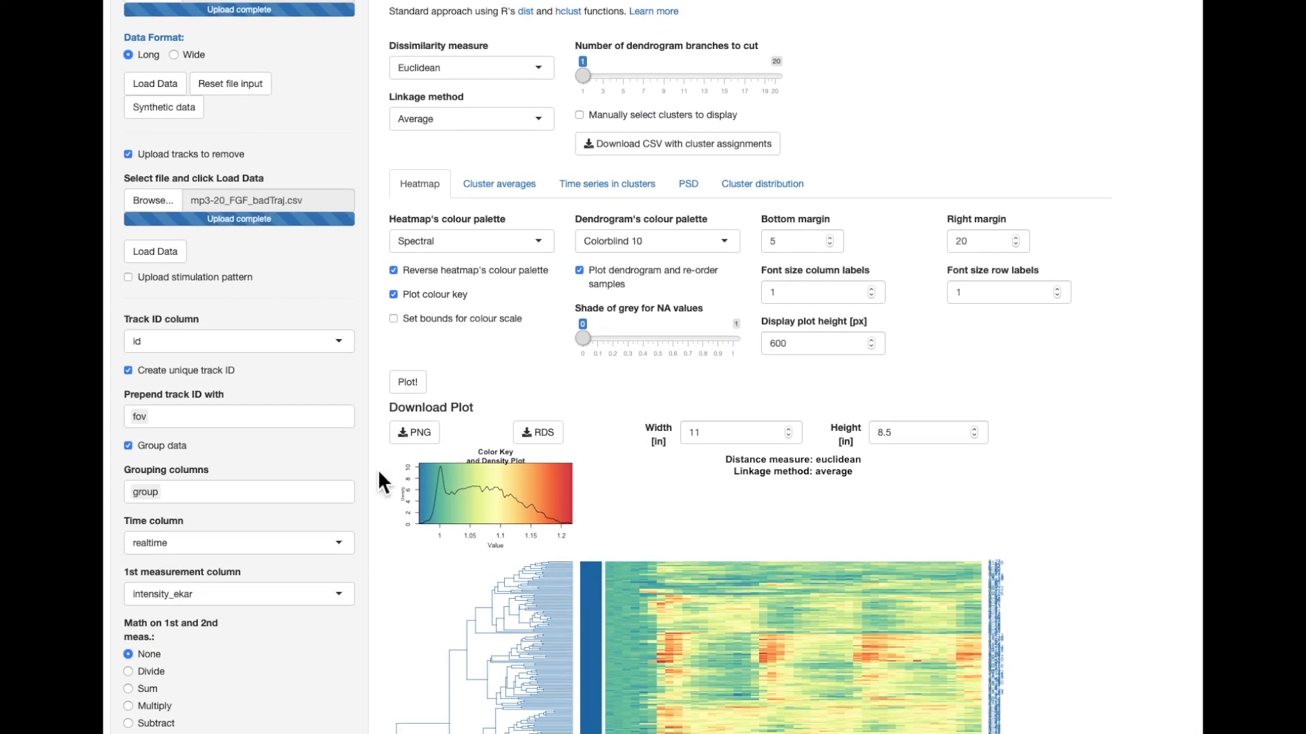
{"action": "scroll", "coordinate": [377, 469], "scroll_direction": "down", "scroll_amount": 5}
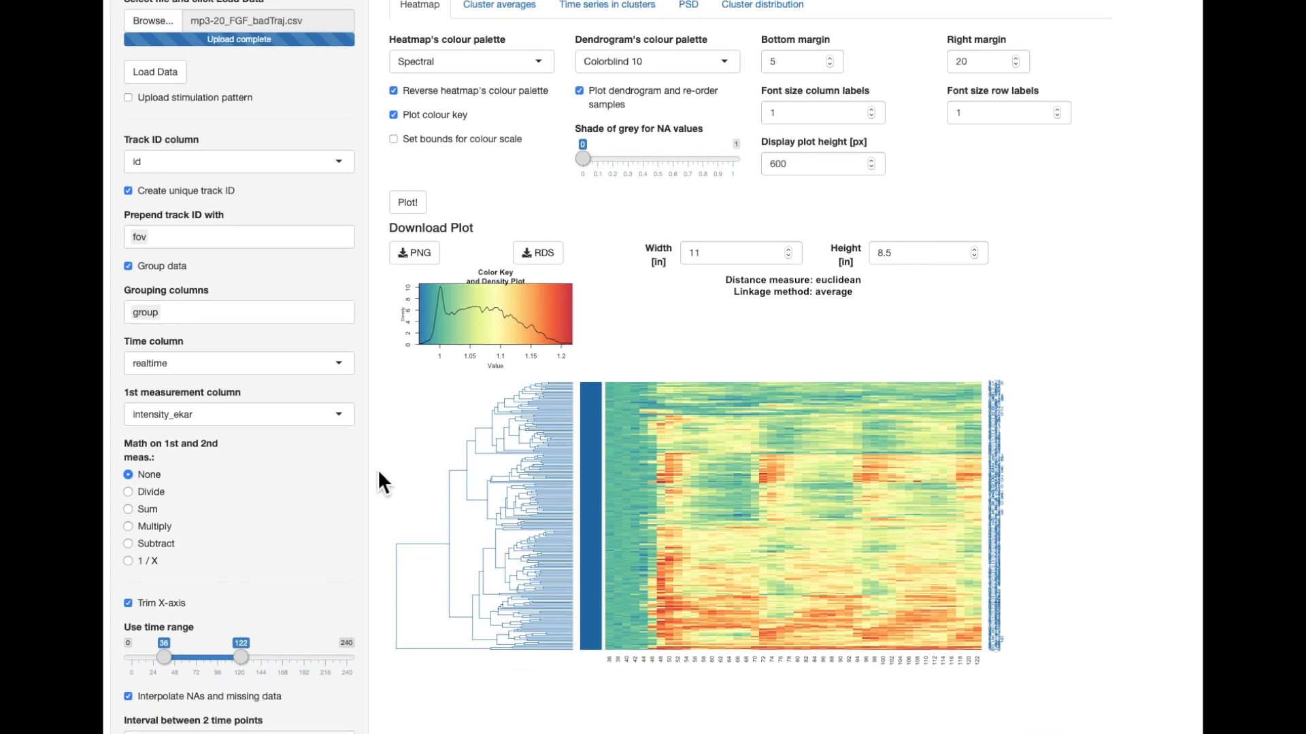
{"action": "scroll", "coordinate": [377, 470], "scroll_direction": "up", "scroll_amount": 4}
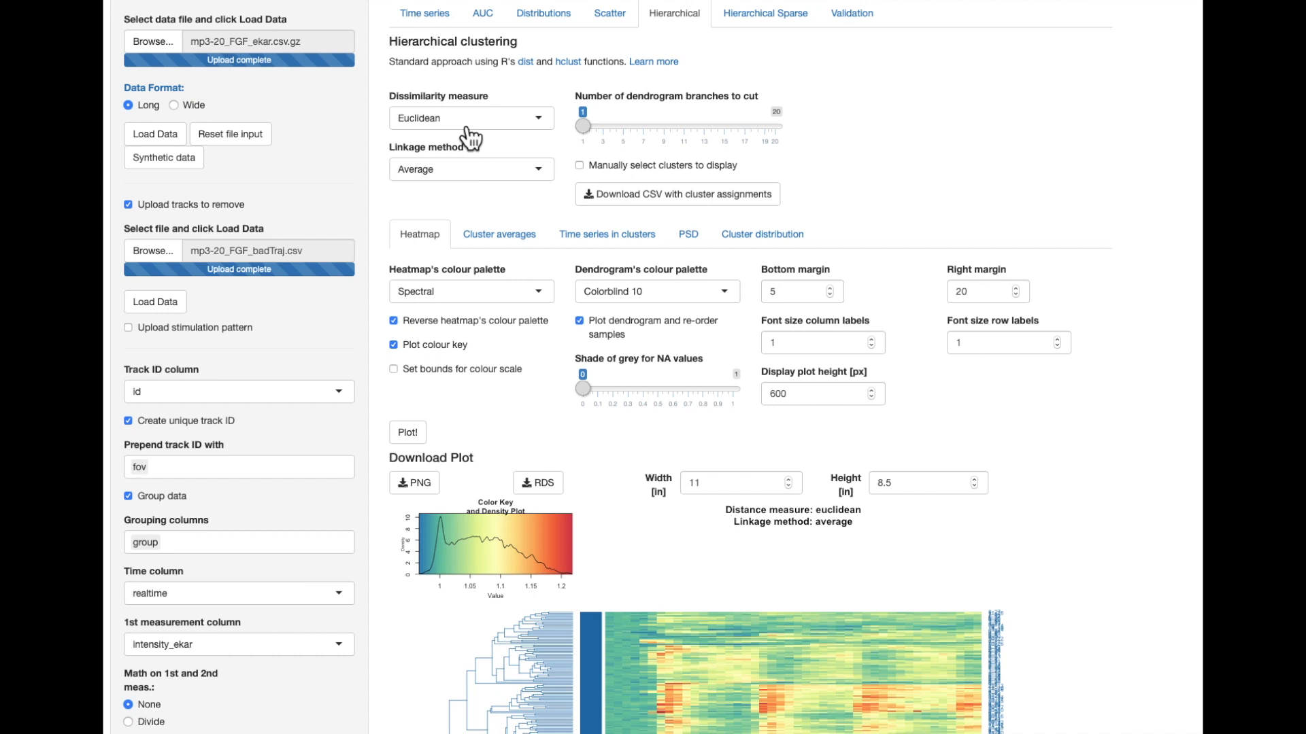
{"action": "left_click", "coordinate": [464, 122]}
{"action": "left_click", "coordinate": [468, 175]}
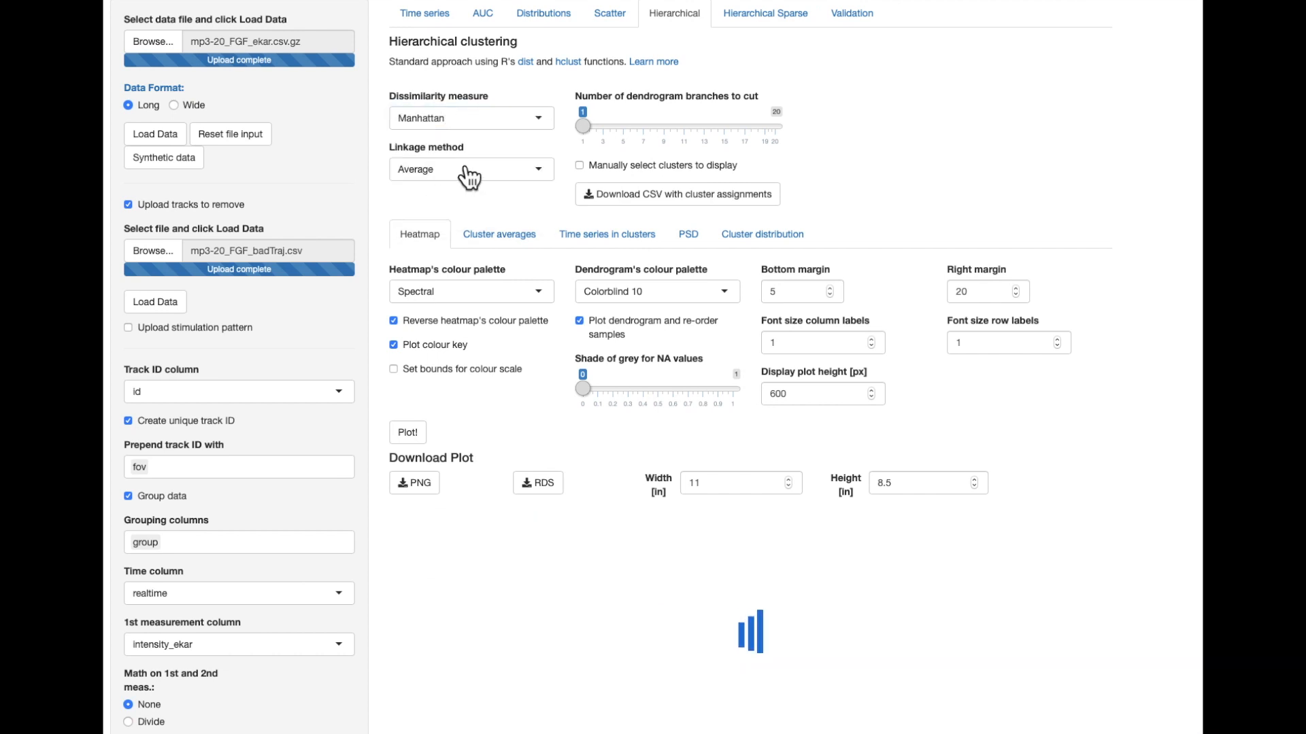
{"action": "left_click", "coordinate": [461, 169]}
{"action": "left_click", "coordinate": [462, 216]}
- Cut the dendrogram into 4 branches and inspect the coloured clusters in the heatmap
{"action": "left_click_drag", "start_coordinate": [593, 136], "coordinate": [622, 138]}
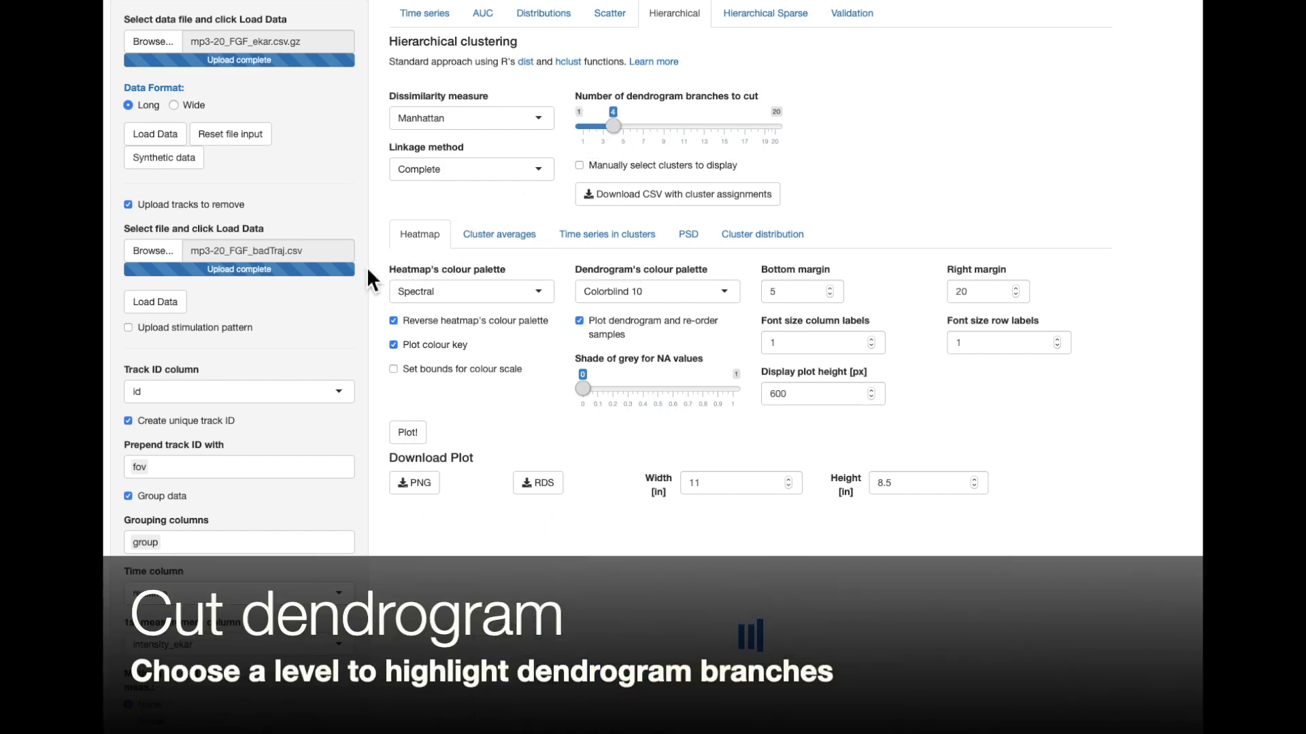
{"action": "scroll", "coordinate": [366, 267], "scroll_direction": "down", "scroll_amount": 5}
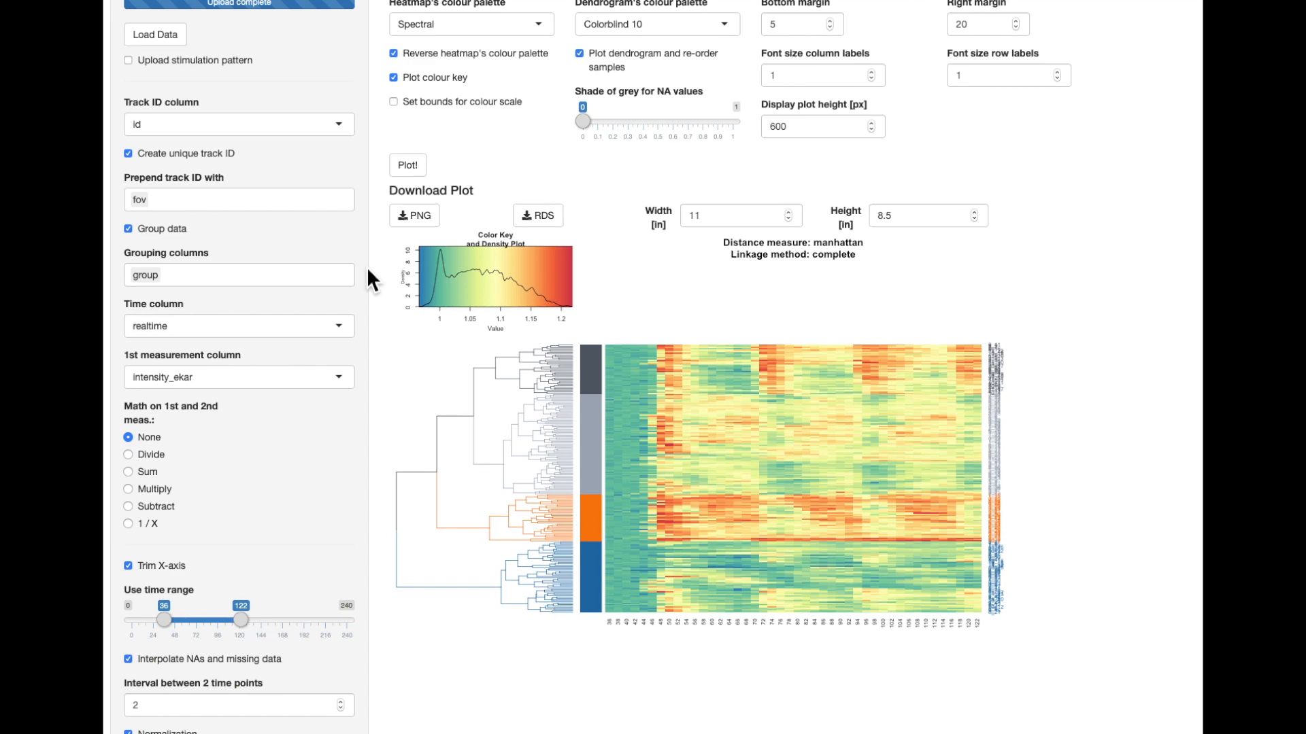
{"action": "scroll", "coordinate": [367, 271], "scroll_direction": "up", "scroll_amount": 2}
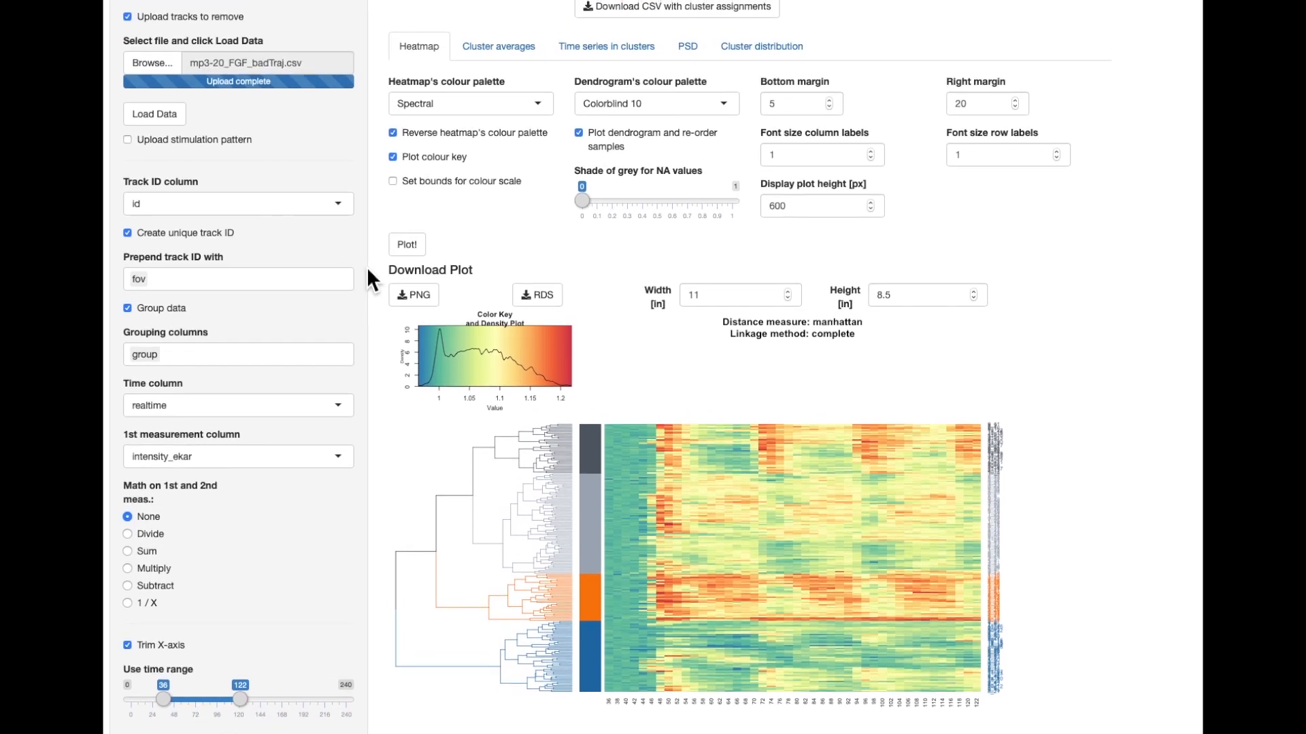
- Plot the cluster averages with 95% CI, and display the individual time series in each cluster
{"action": "scroll", "coordinate": [366, 267], "scroll_direction": "up", "scroll_amount": 3}
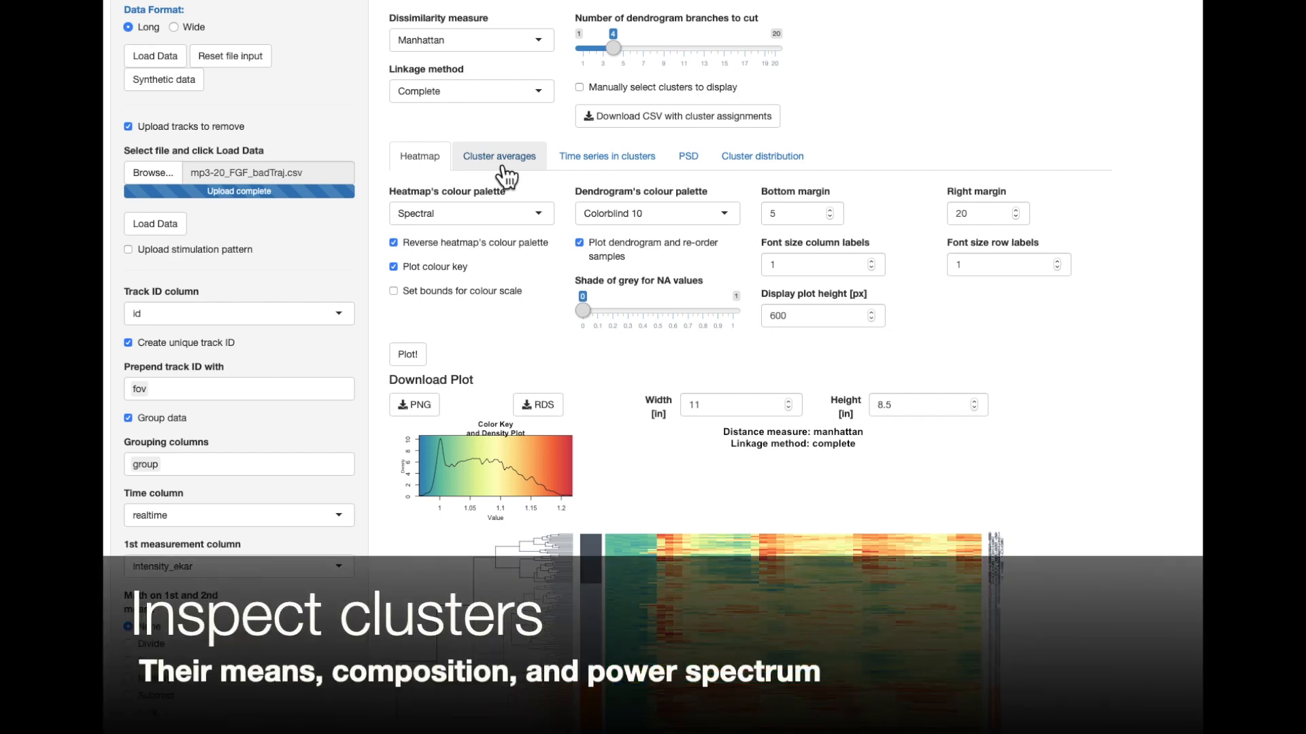
{"action": "left_click", "coordinate": [501, 169]}
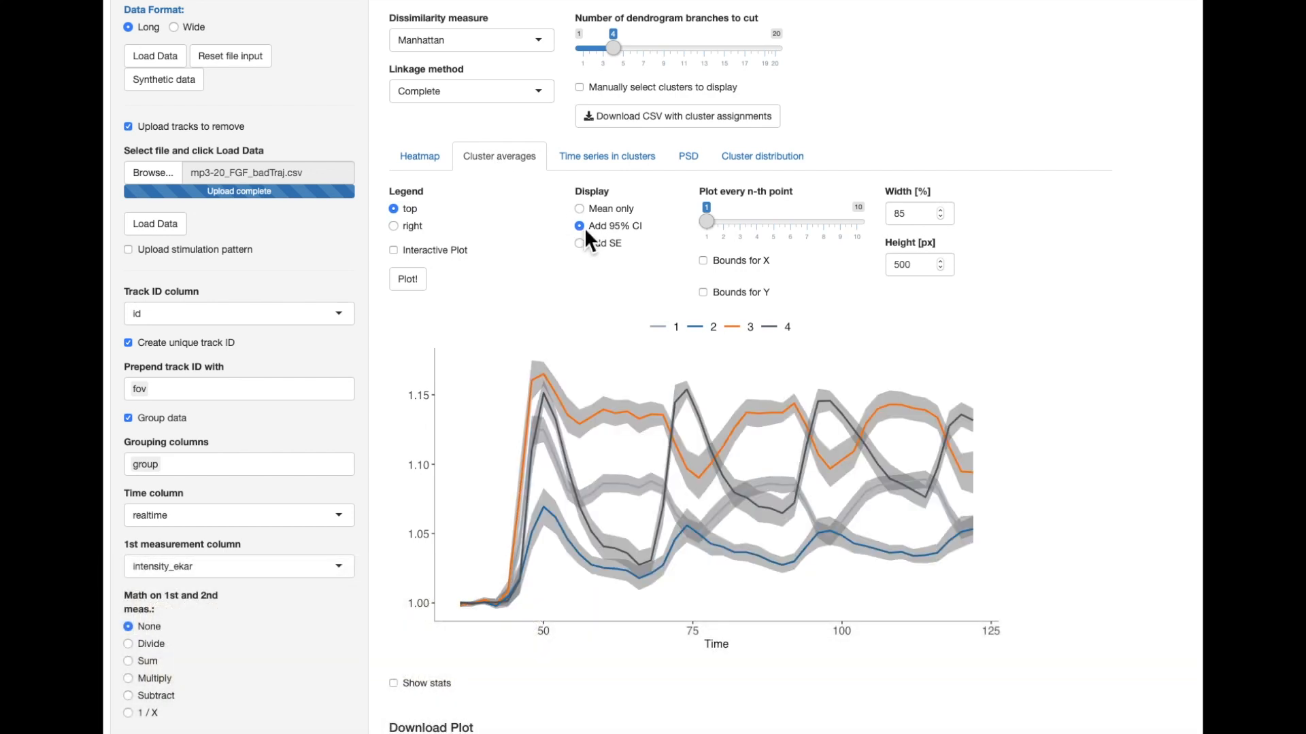
{"action": "left_click", "coordinate": [577, 162]}
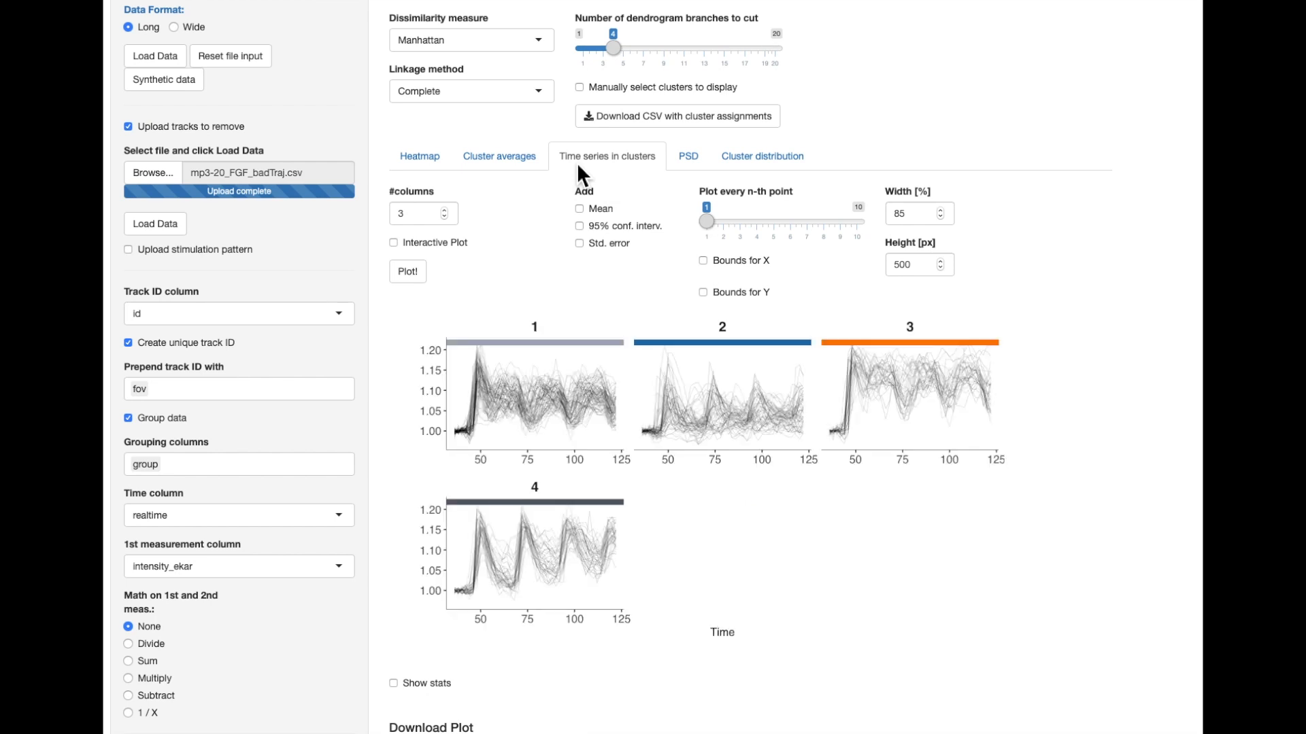
- Arrange the plots of the time series in clusters in 2 columns and overlay the mean
{"action": "left_click", "coordinate": [446, 216]}
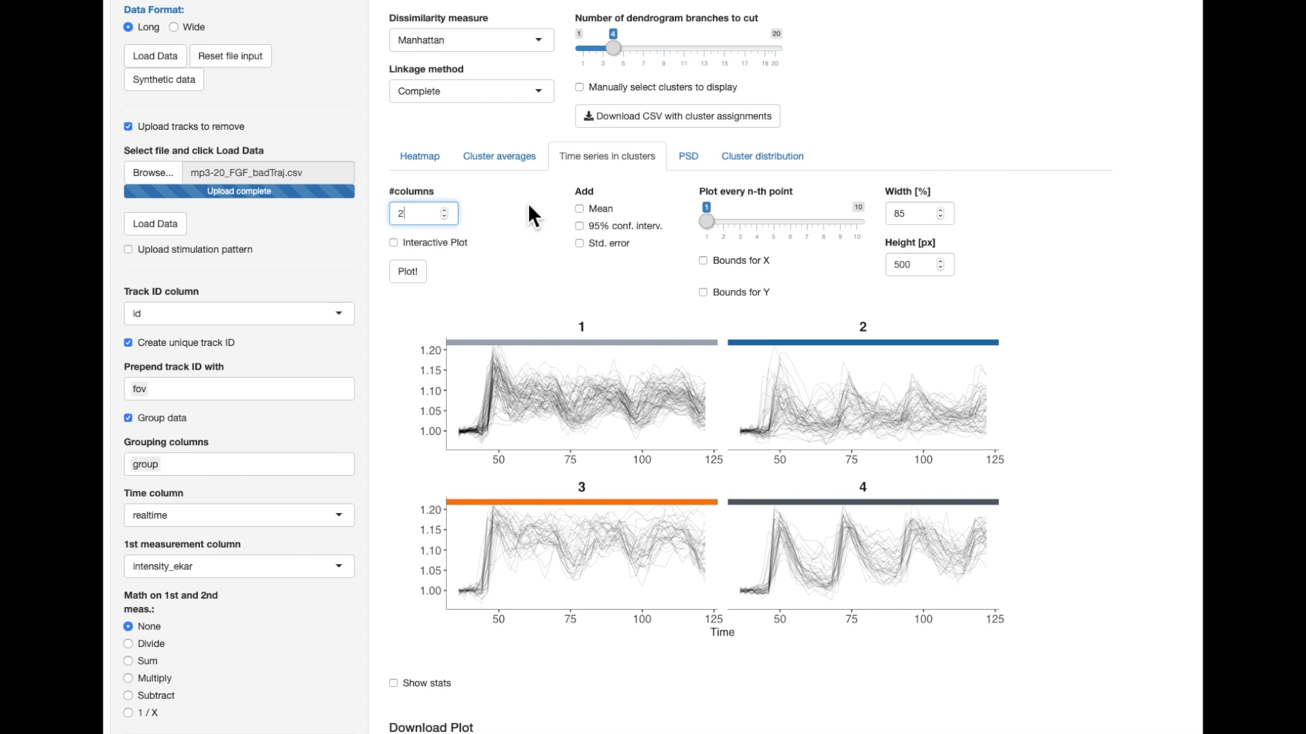
{"action": "left_click", "coordinate": [583, 209]}
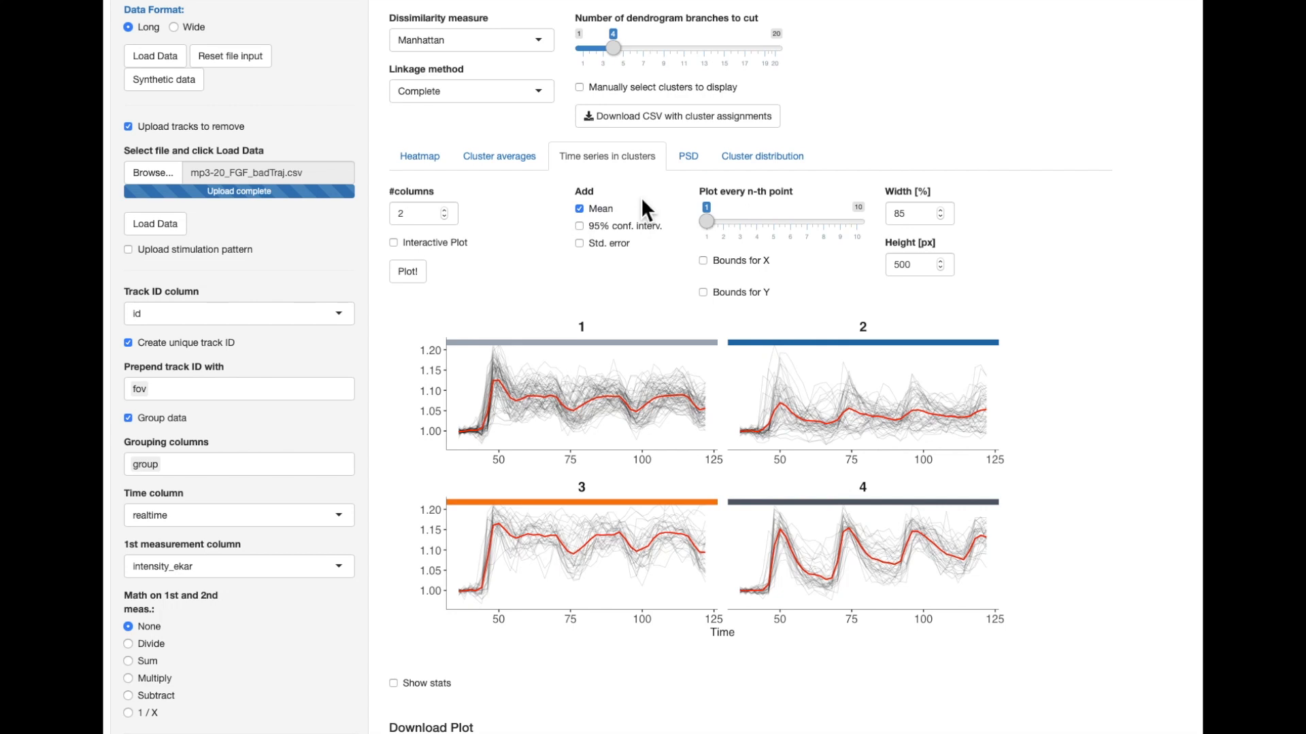
- Plot the clusters' PSD with the Smoothed Fourier method, and adjust the time units between 2 points and the X transform
{"action": "left_click", "coordinate": [692, 164]}
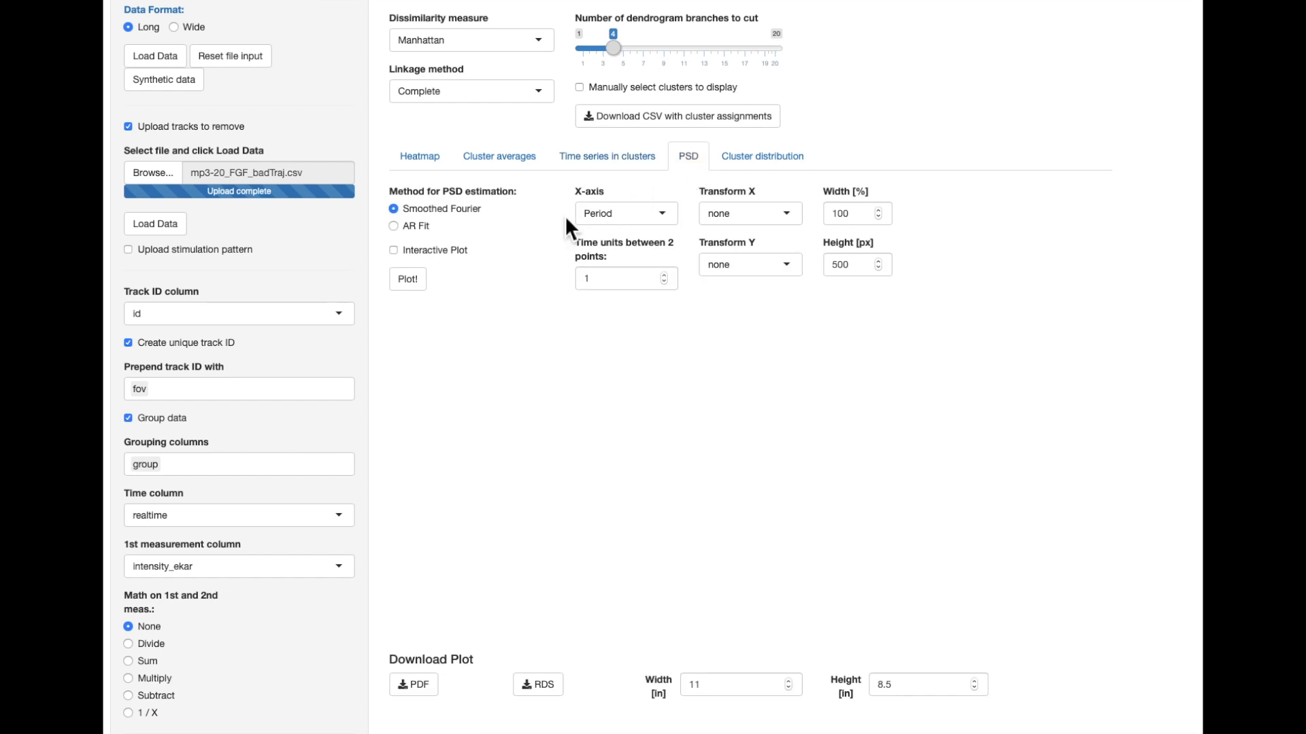
{"action": "left_click", "coordinate": [426, 279]}
{"action": "left_click", "coordinate": [665, 276]}
{"action": "left_click", "coordinate": [749, 213]}
{"action": "left_click", "coordinate": [760, 260]}
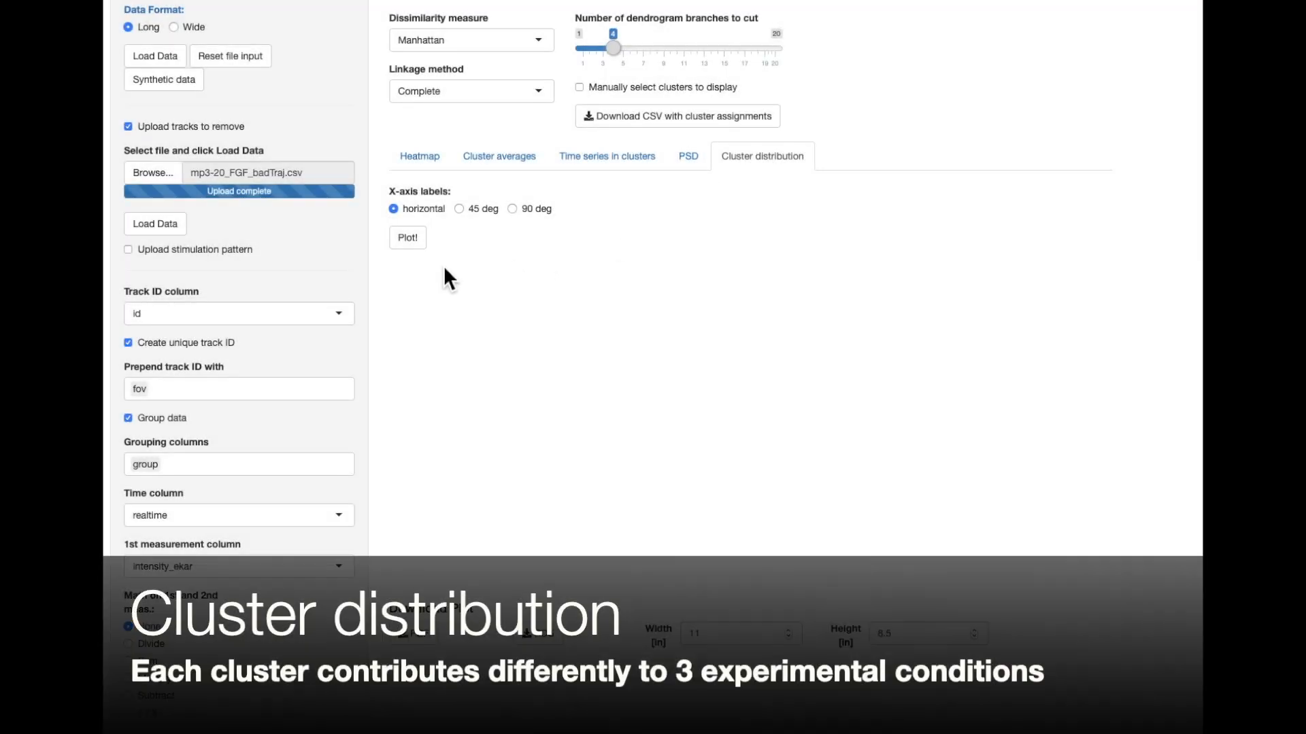
- Plot the cluster distribution across the groups with horizontal X-axis labels
{"action": "left_click", "coordinate": [419, 246]}
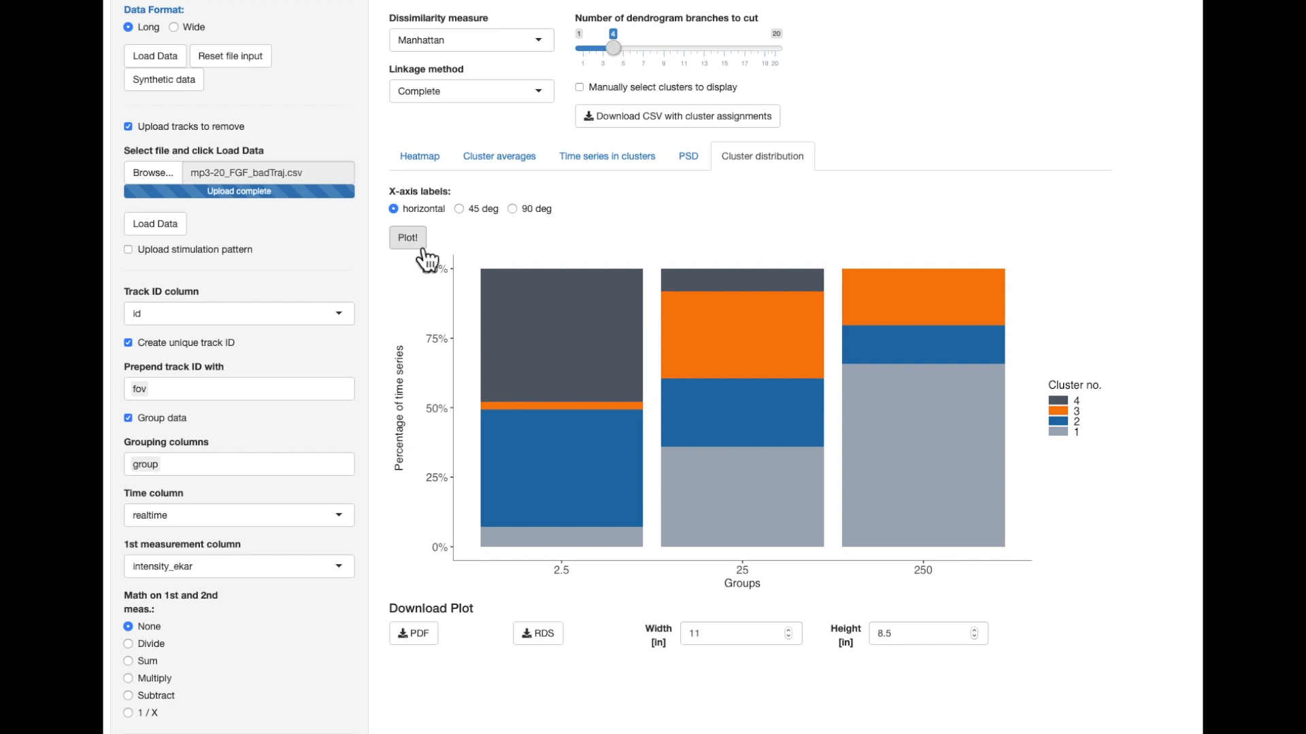
{"action": "scroll", "coordinate": [427, 258], "scroll_direction": "up", "scroll_amount": 2}
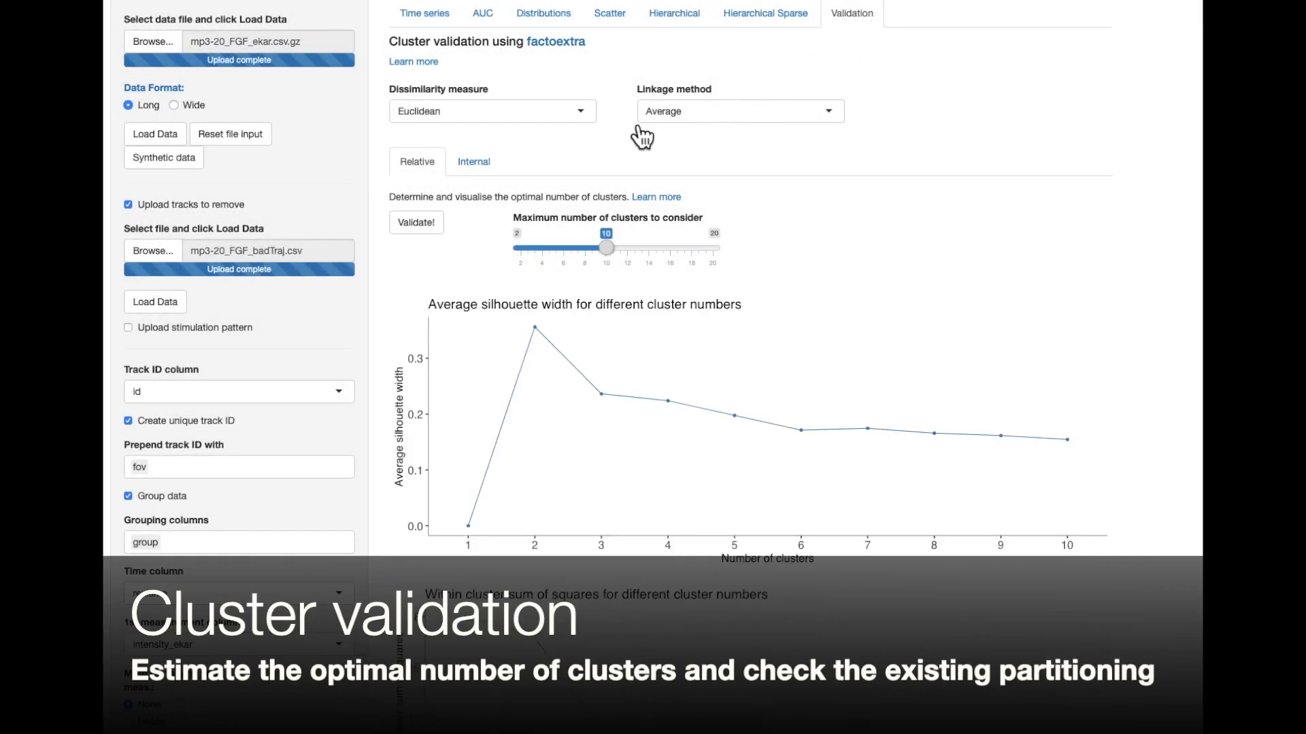
- Run the relative cluster validation with Manhattan dissimilarity and Complete linkage for up to 10 clusters, and examine the silhouette width and sum-of-squares plots
{"action": "left_click", "coordinate": [561, 119]}
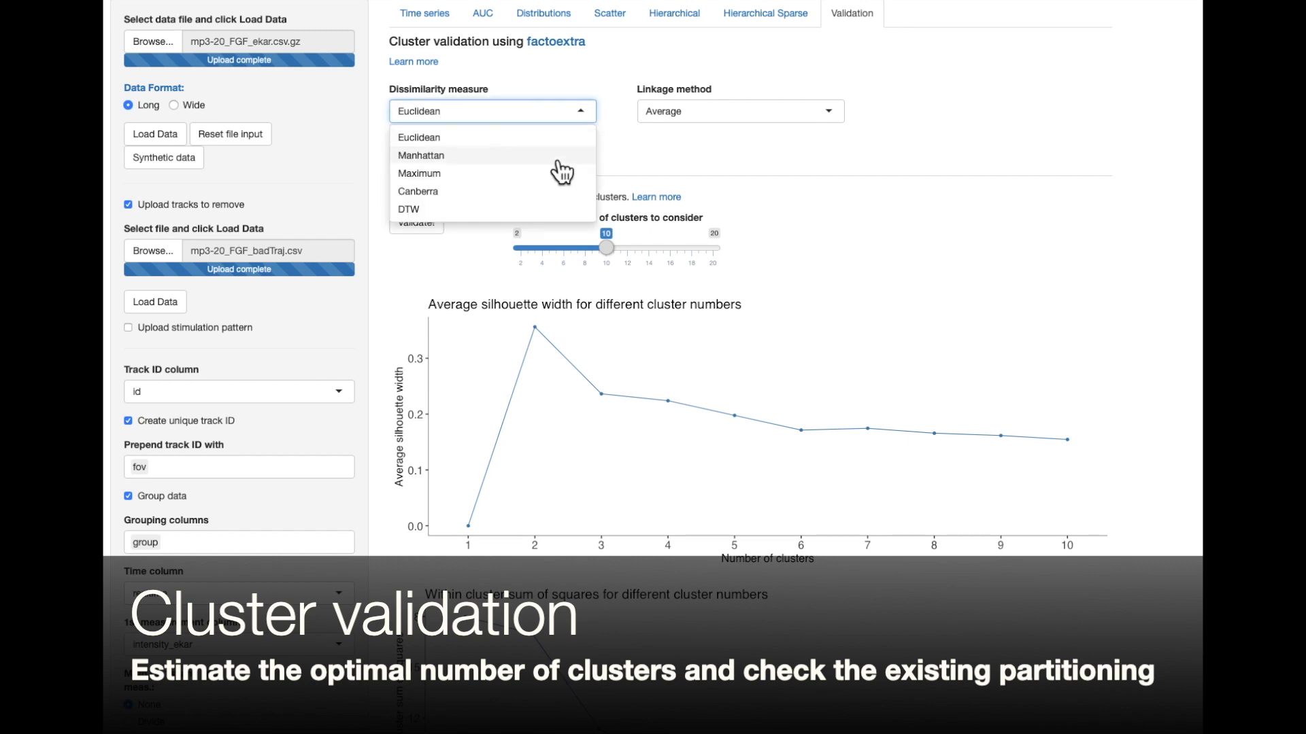
{"action": "left_click", "coordinate": [563, 156]}
{"action": "left_click", "coordinate": [675, 120]}
{"action": "left_click", "coordinate": [684, 157]}
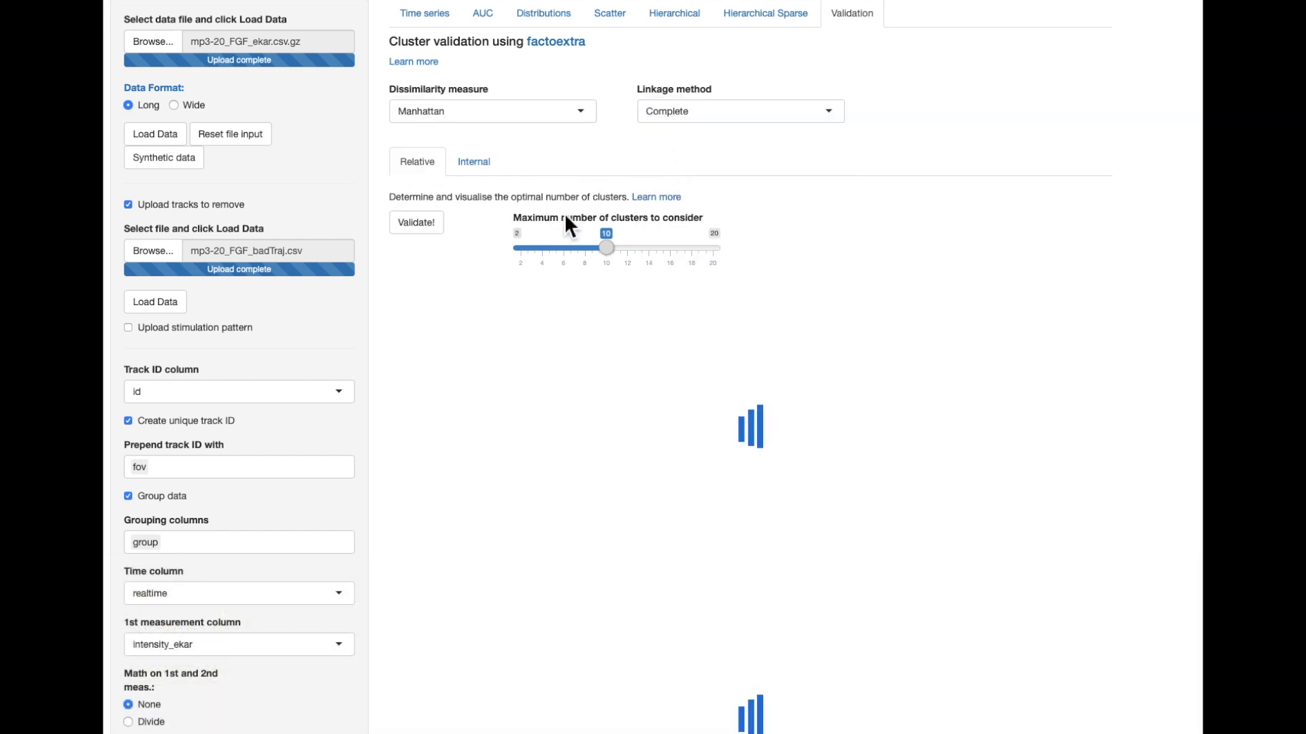
{"action": "scroll", "coordinate": [384, 250], "scroll_direction": "down", "scroll_amount": 3}
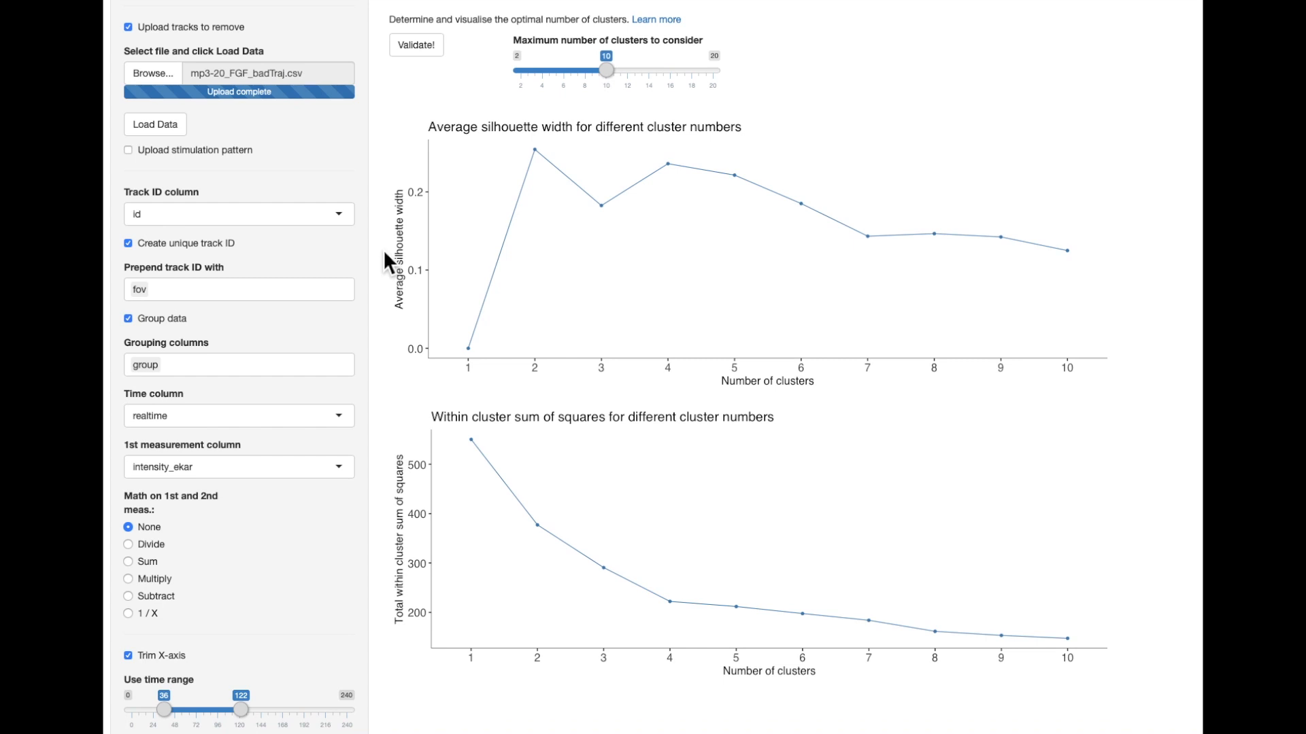
{"action": "scroll", "coordinate": [382, 250], "scroll_direction": "up", "scroll_amount": 1}
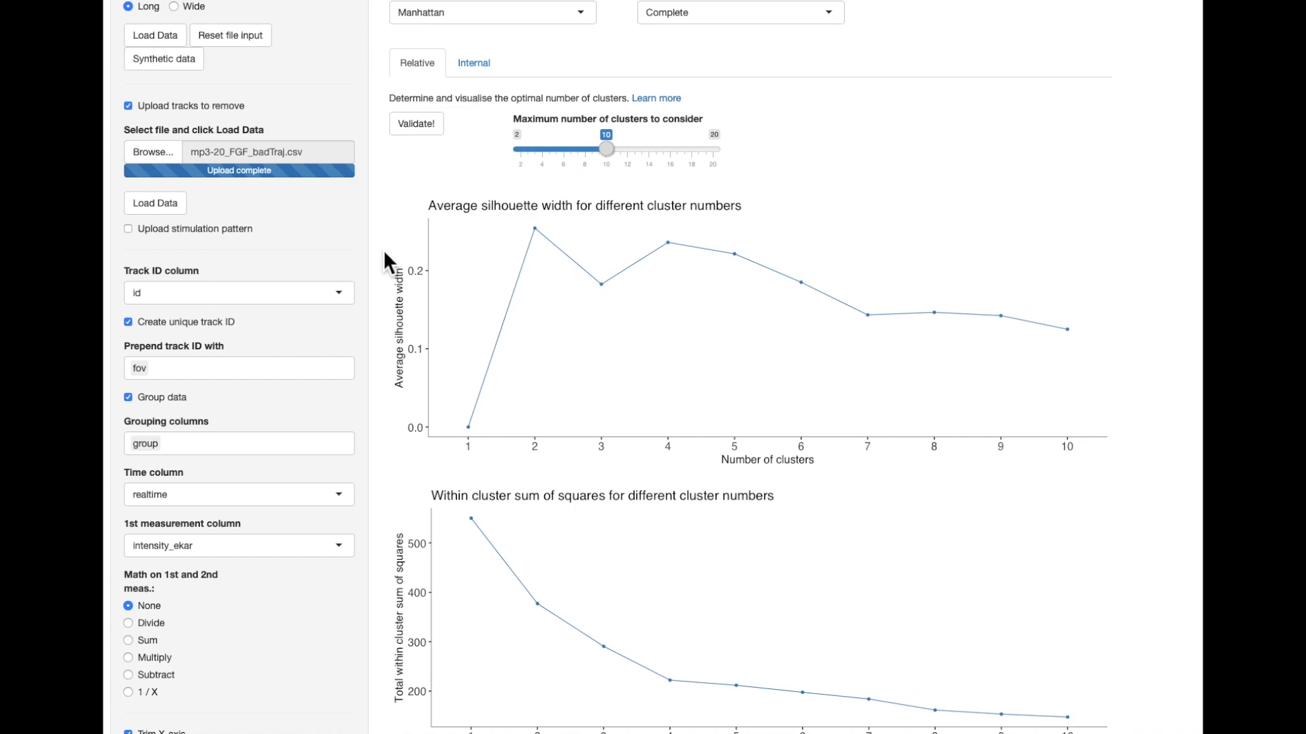
- Run the internal validation for 4 clusters and examine the dendrogram, silhouette and principal components plots
{"action": "left_click", "coordinate": [472, 63]}
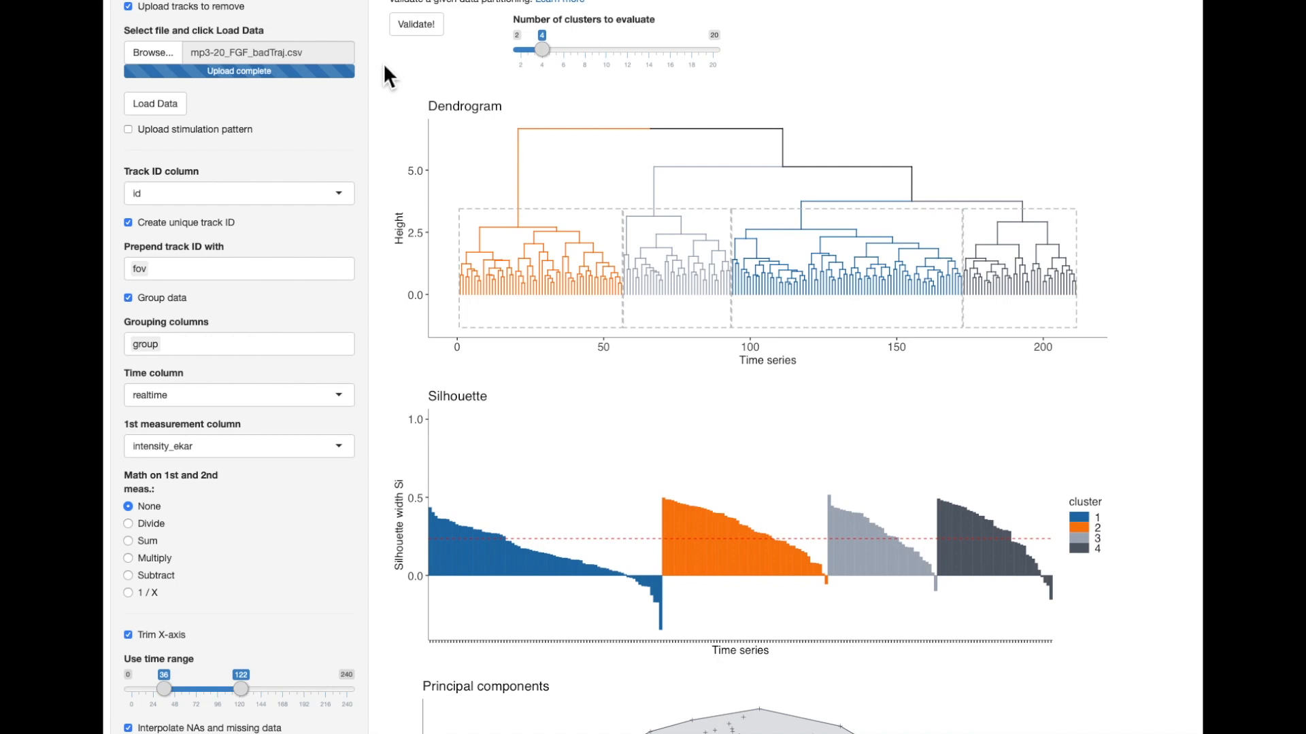
{"action": "scroll", "coordinate": [382, 62], "scroll_direction": "down", "scroll_amount": 2}
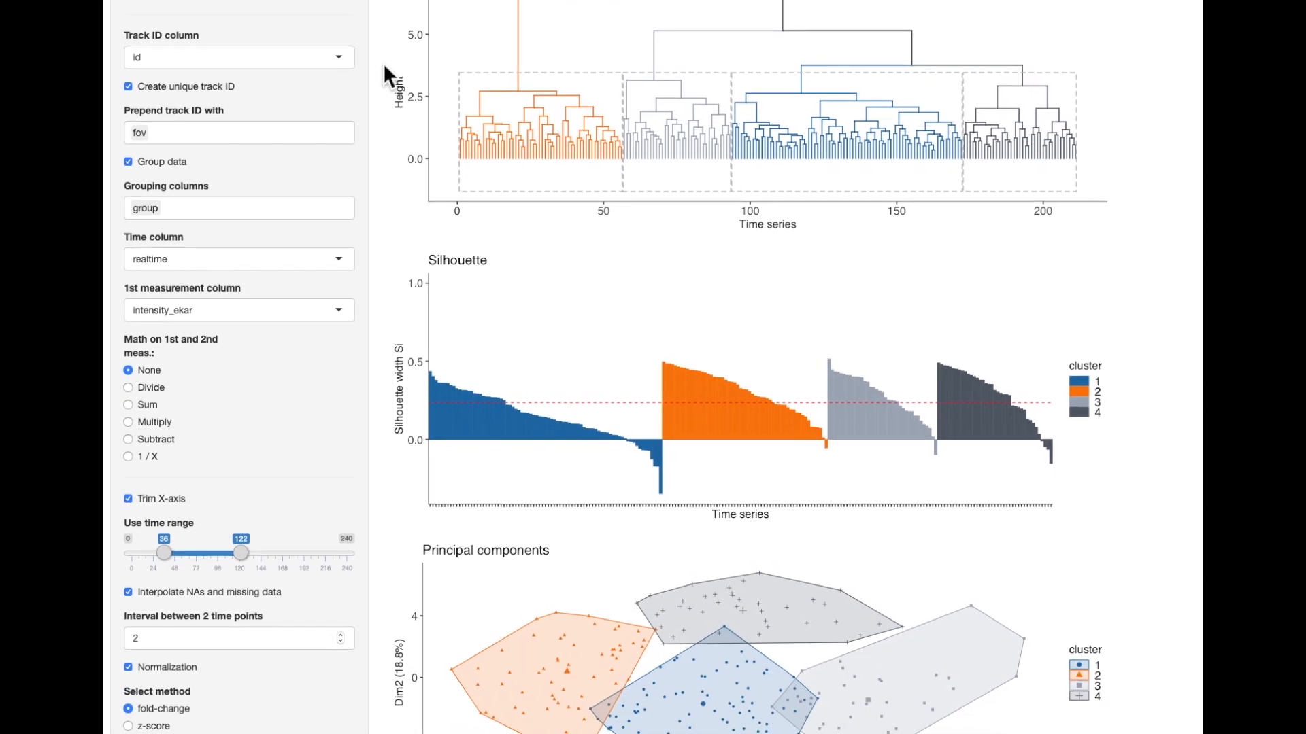
{"action": "scroll", "coordinate": [382, 62], "scroll_direction": "down", "scroll_amount": 2}
{"action": "scroll", "coordinate": [387, 75], "scroll_direction": "down", "scroll_amount": 1}
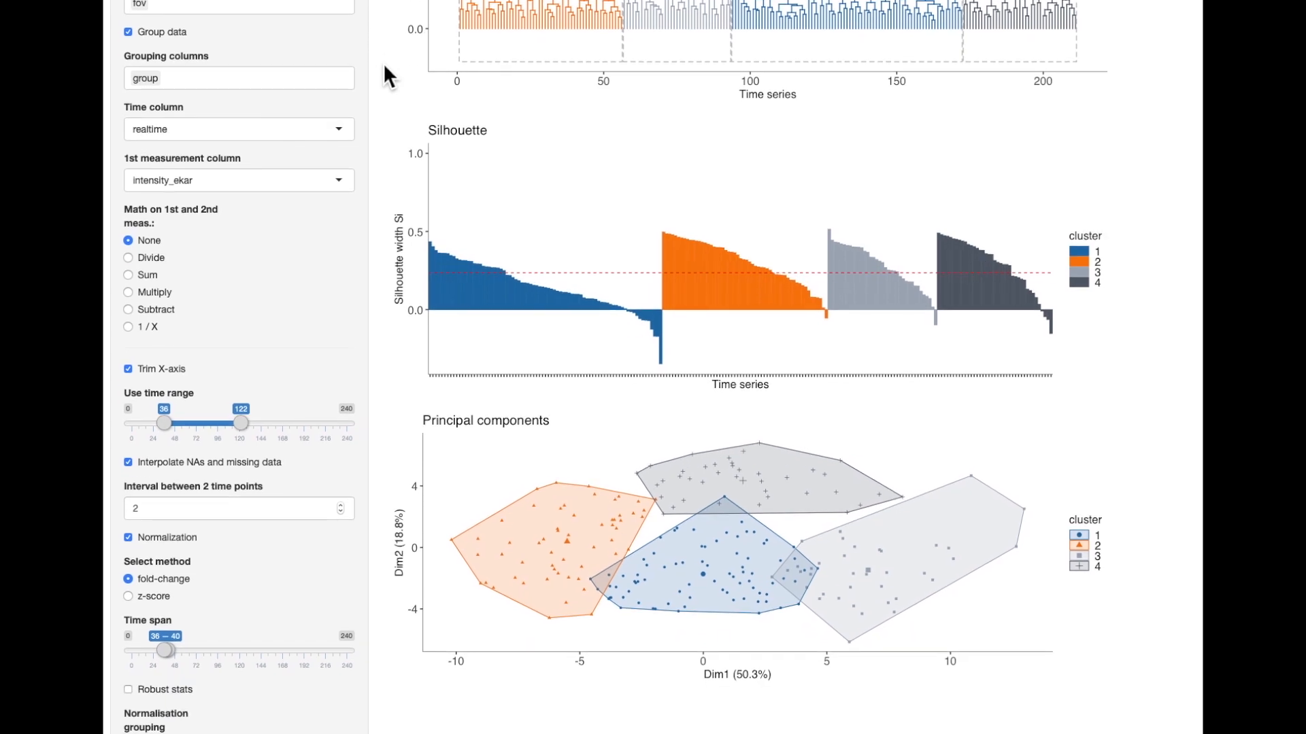
{"action": "scroll", "coordinate": [384, 65], "scroll_direction": "down", "scroll_amount": 1}
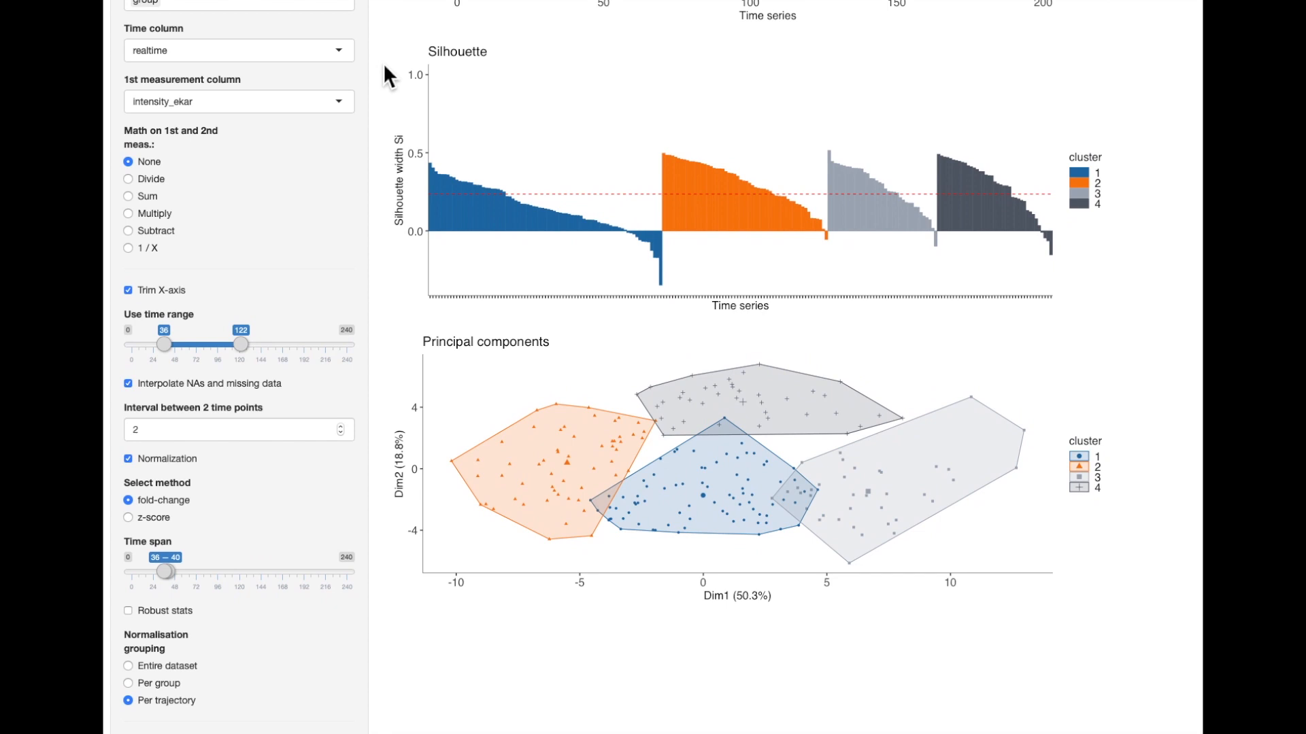